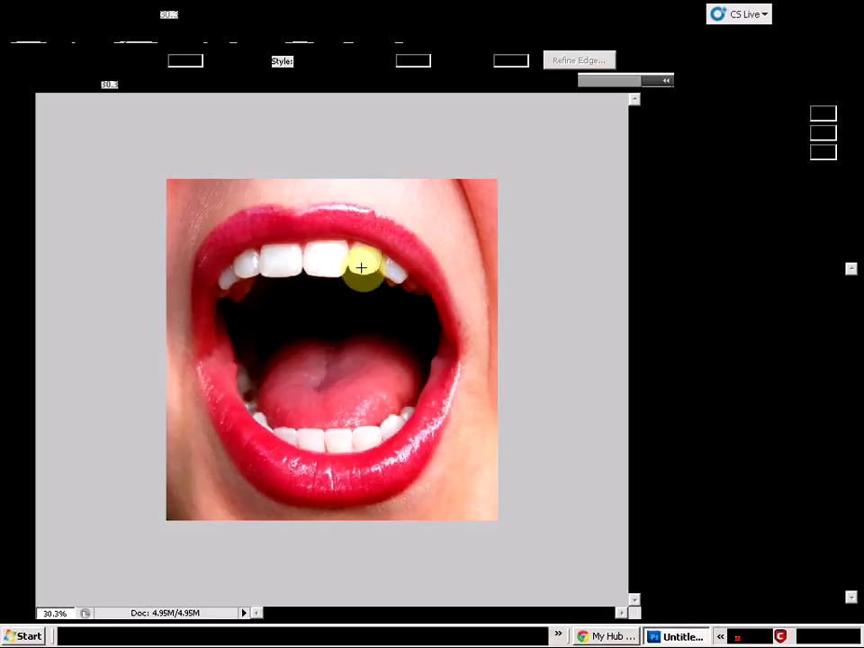
Step: Zoom in close on the upper tooth just right of the two front teeth
{"action": "scroll", "coordinate": [360, 256], "scroll_direction": "up", "scroll_amount": 2}
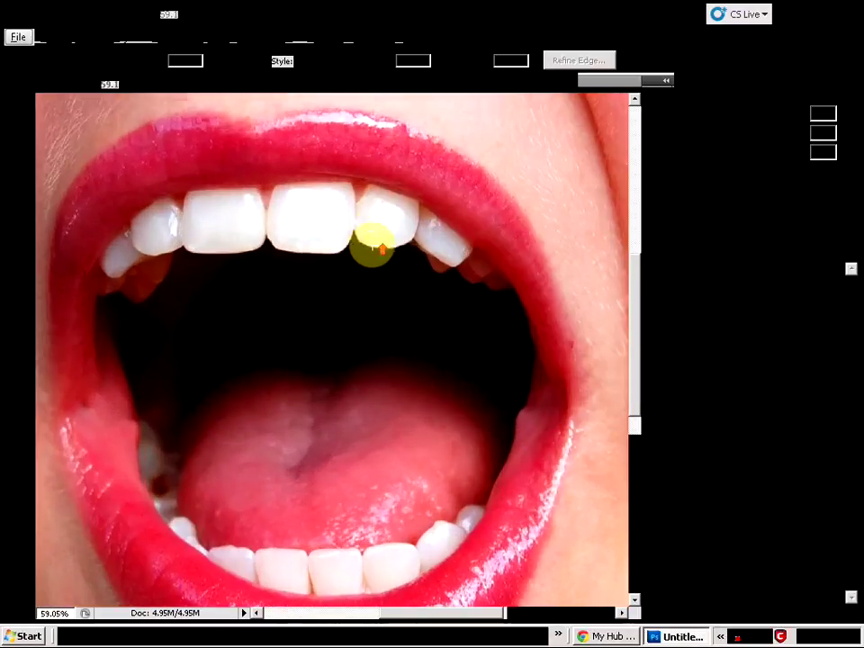
{"action": "scroll", "coordinate": [369, 247], "scroll_direction": "up", "scroll_amount": 2}
{"action": "left_click_drag", "start_coordinate": [381, 320], "coordinate": [397, 321]}
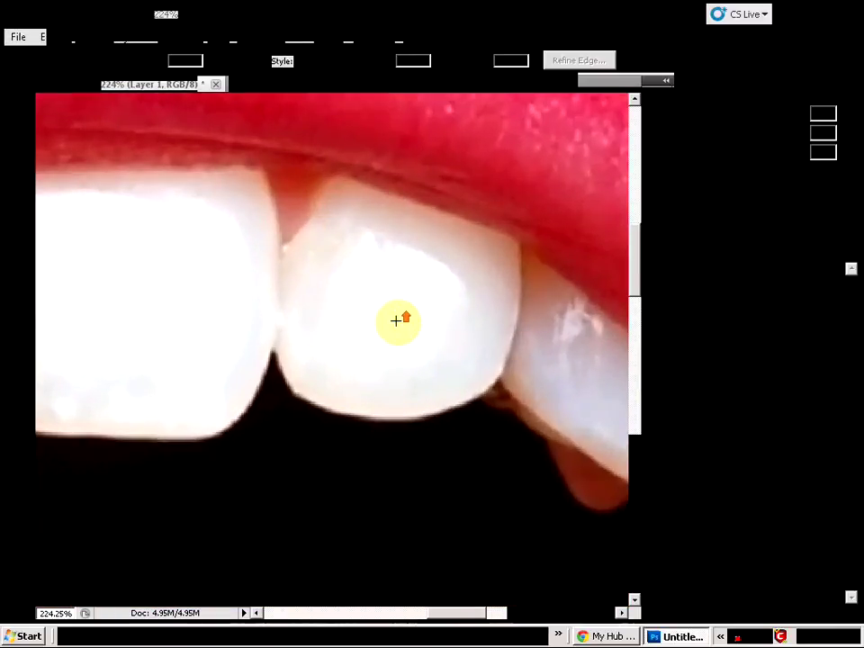
Step: With the Polygonal Lasso, trace the tooth from the gum line down its left edge to the bottom
{"action": "left_click", "coordinate": [20, 147]}
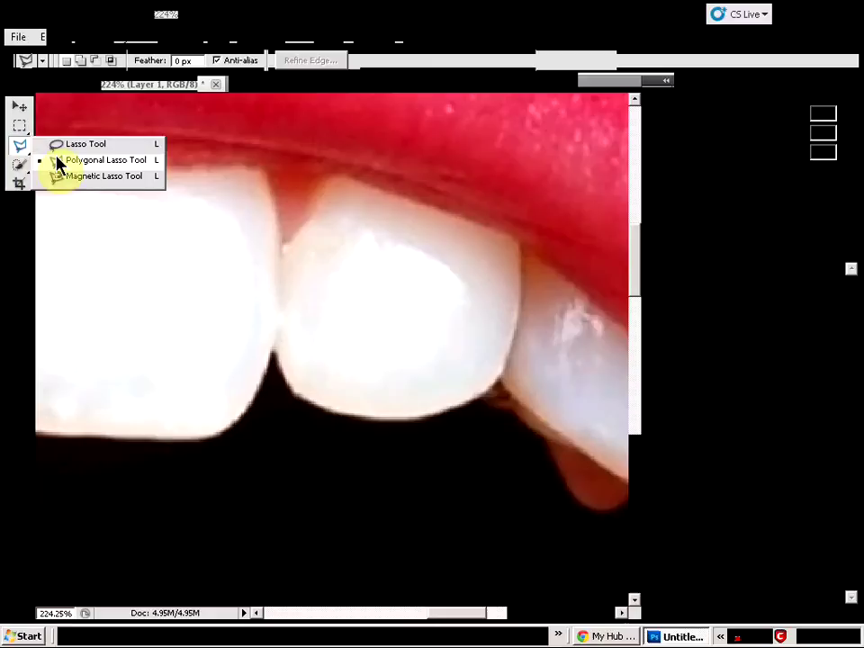
{"action": "left_click", "coordinate": [117, 162]}
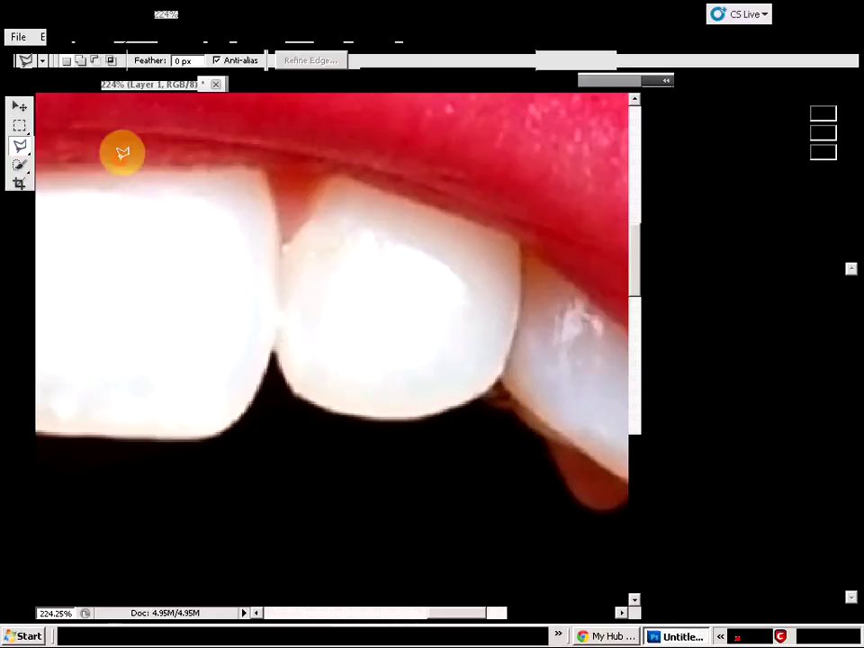
{"action": "left_click", "coordinate": [322, 180]}
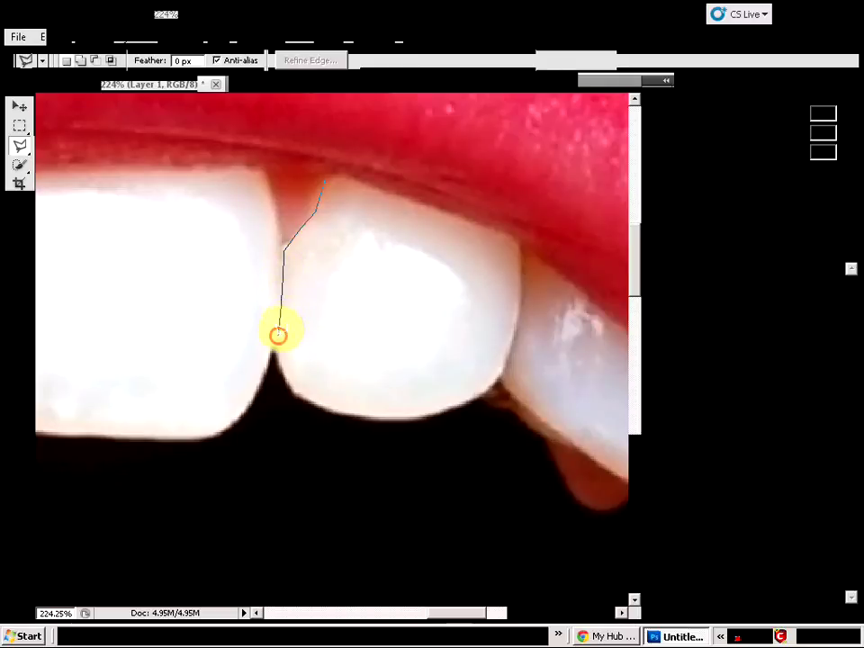
{"action": "left_click", "coordinate": [277, 351]}
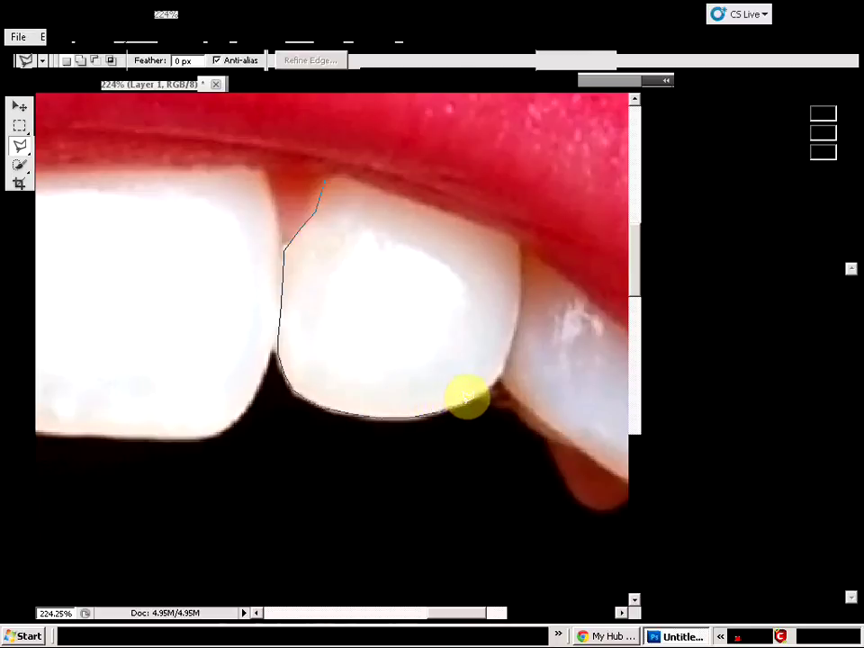
{"action": "left_click", "coordinate": [463, 402]}
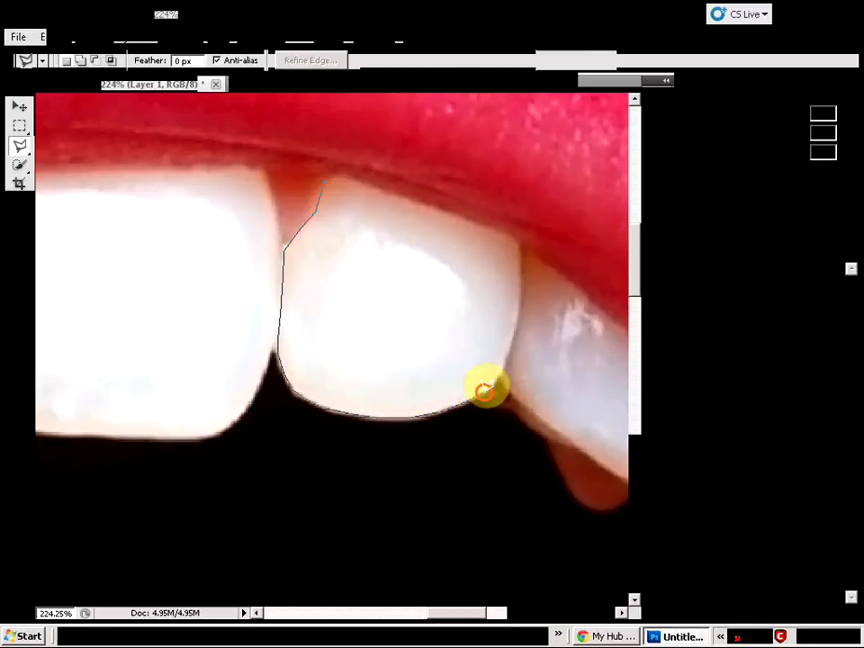
Step: Trace up the tooth's right edge and along the gum line, closing the selection
{"action": "left_click", "coordinate": [500, 369]}
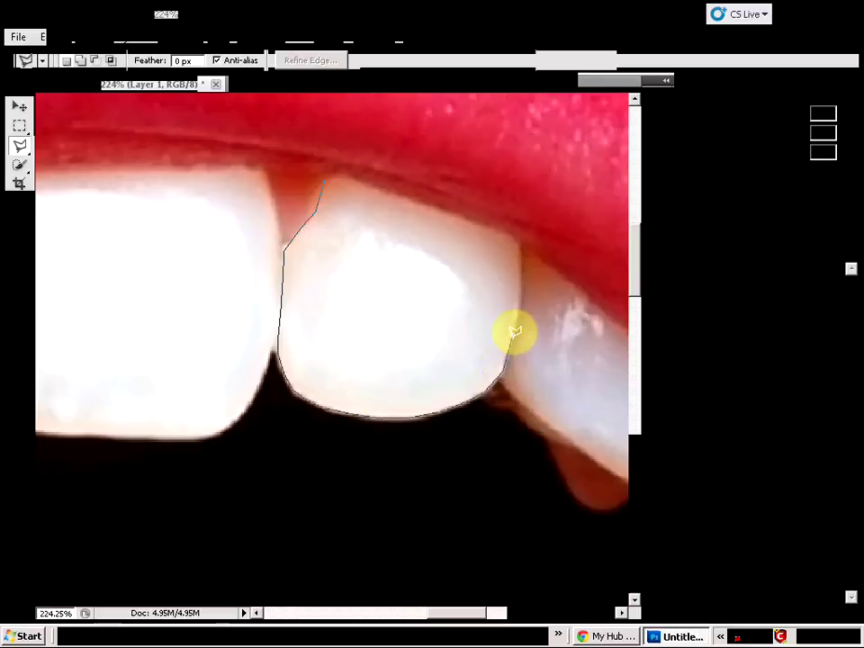
{"action": "left_click", "coordinate": [523, 294]}
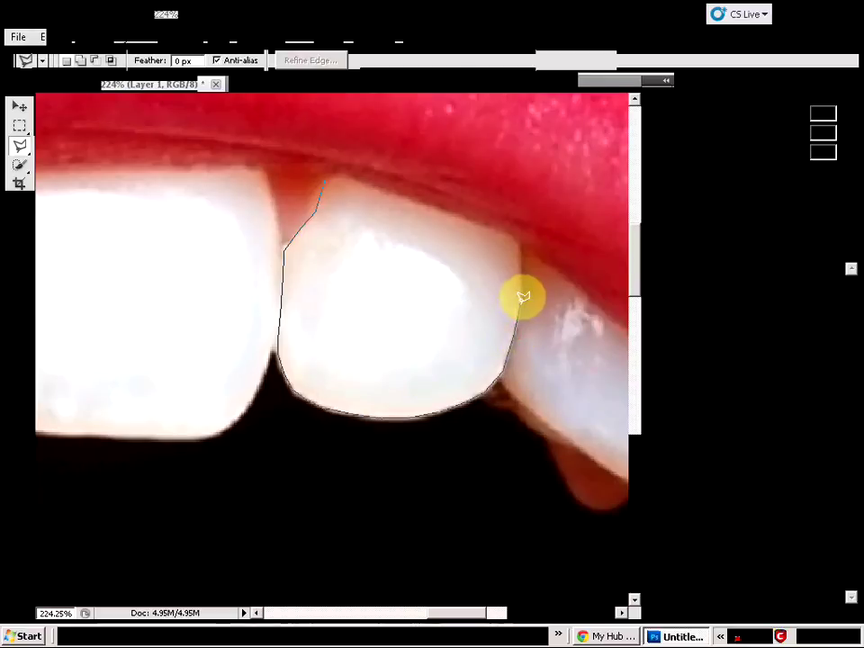
{"action": "left_click", "coordinate": [519, 236]}
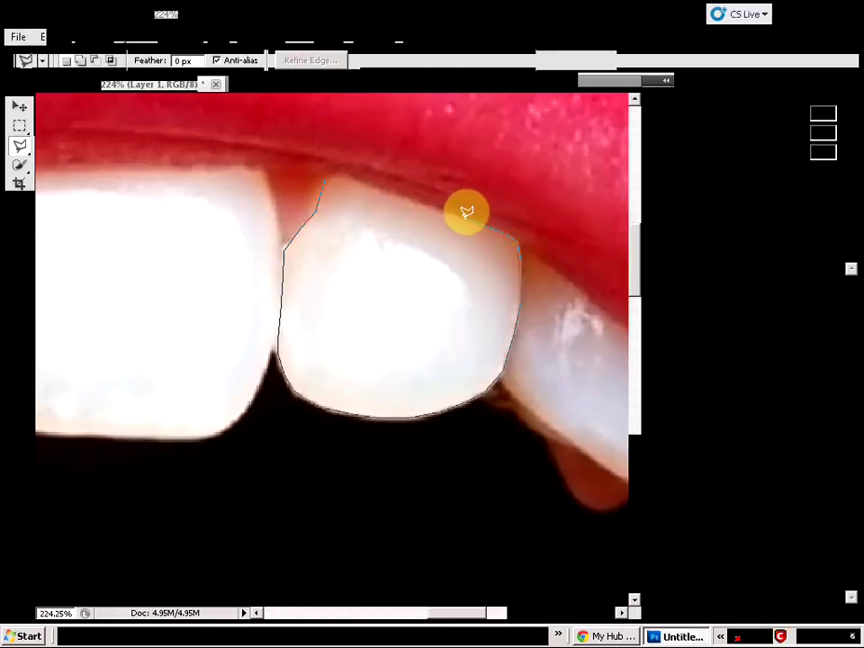
{"action": "left_click", "coordinate": [392, 194]}
{"action": "left_click", "coordinate": [326, 179]}
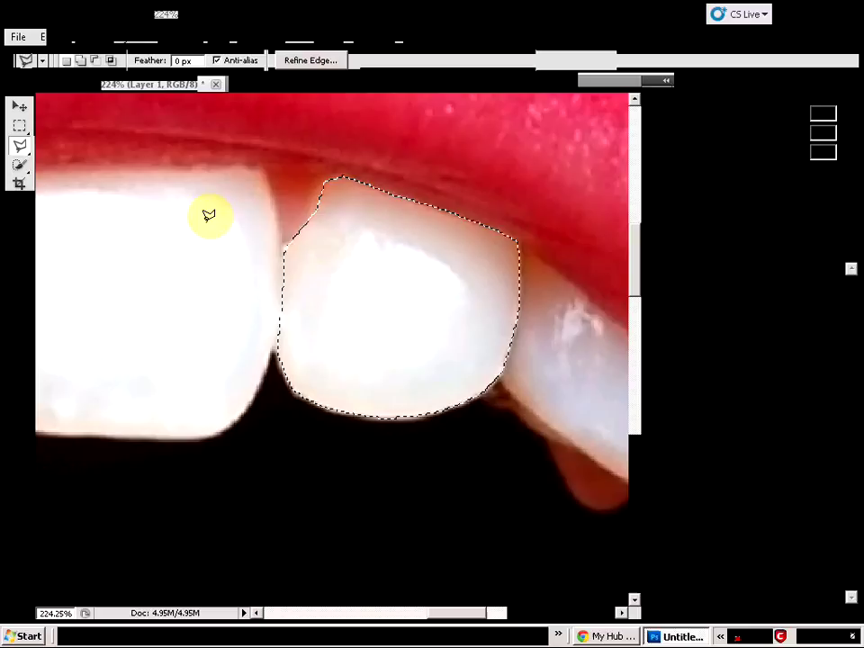
{"action": "left_click", "coordinate": [128, 41]}
{"action": "mouse_move", "coordinate": [164, 37]}
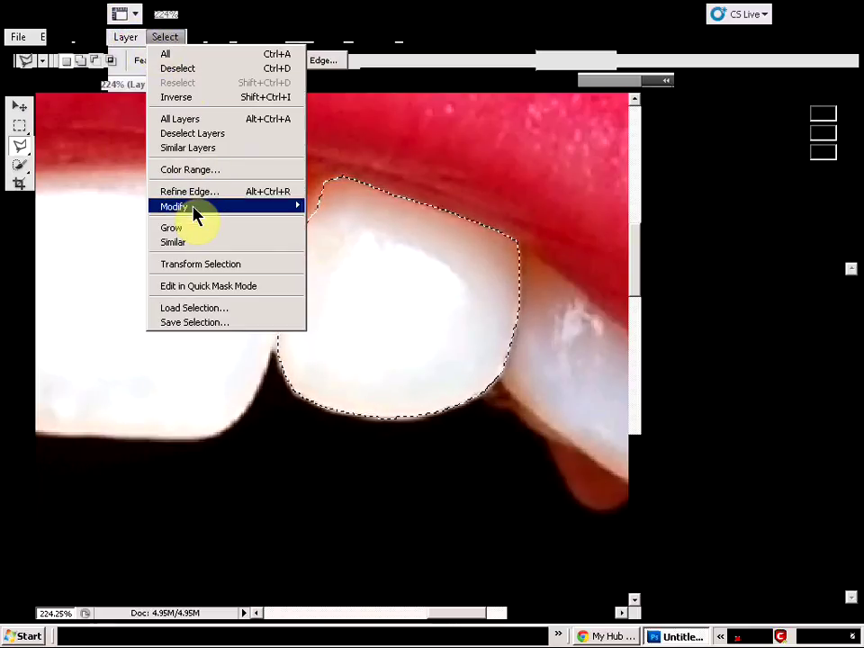
{"action": "mouse_move", "coordinate": [175, 206]}
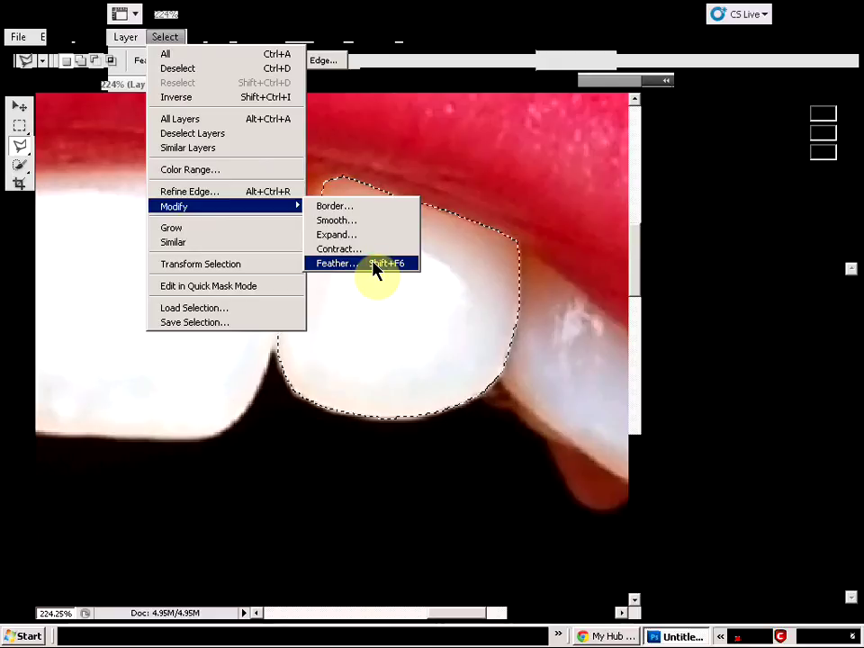
Step: Feather the tooth selection with a 1-pixel radius
{"action": "left_click", "coordinate": [375, 266]}
{"action": "double_click", "coordinate": [409, 224]}
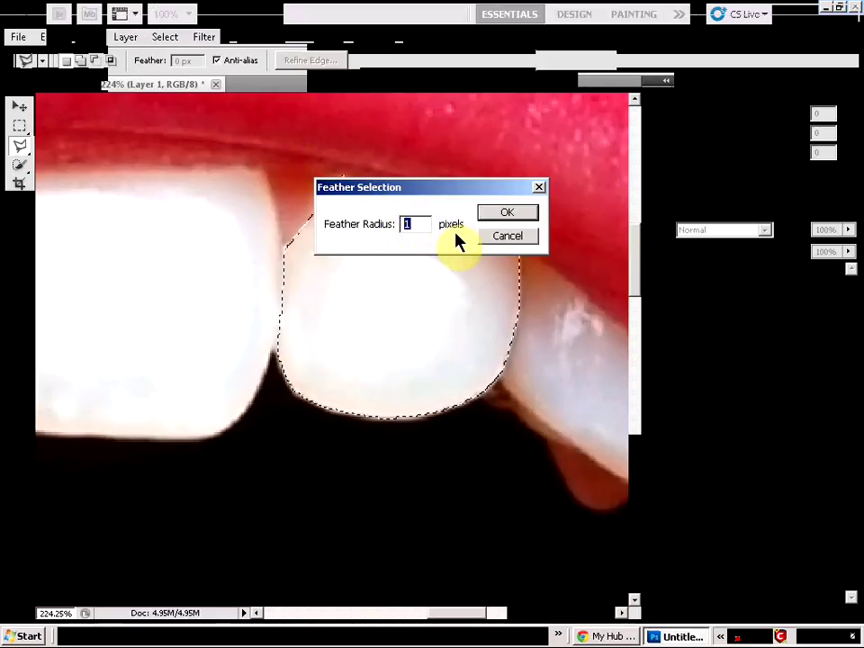
{"action": "key", "text": "Return"}
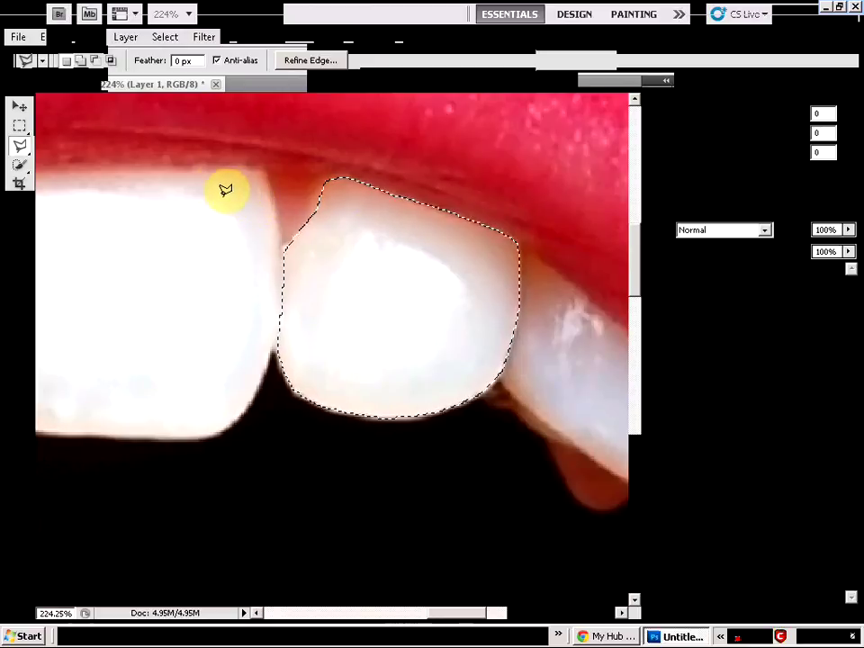
Step: Copy the selected tooth to a new layer via Layer via Copy and rename it 'right tooth'
{"action": "left_click", "coordinate": [86, 39]}
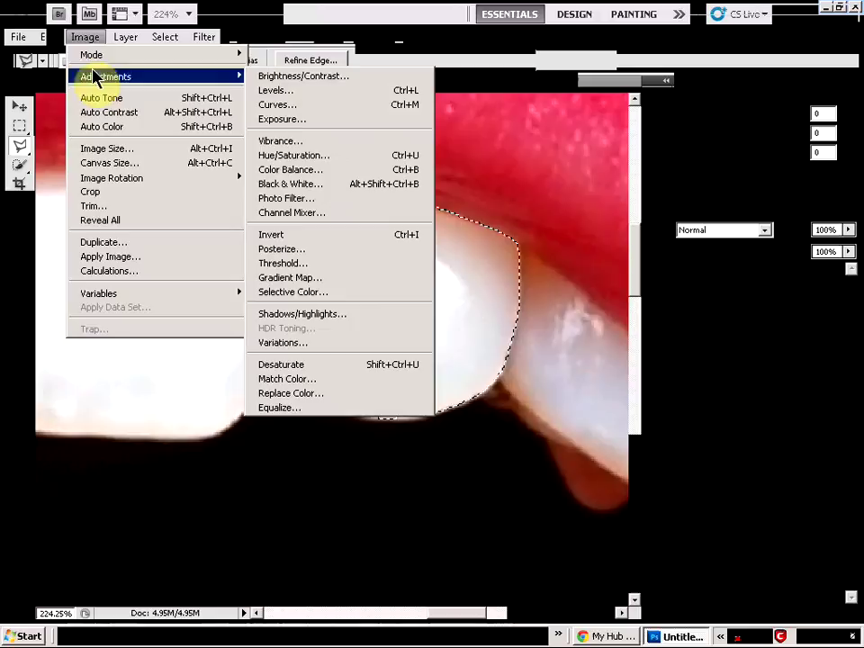
{"action": "mouse_move", "coordinate": [131, 54]}
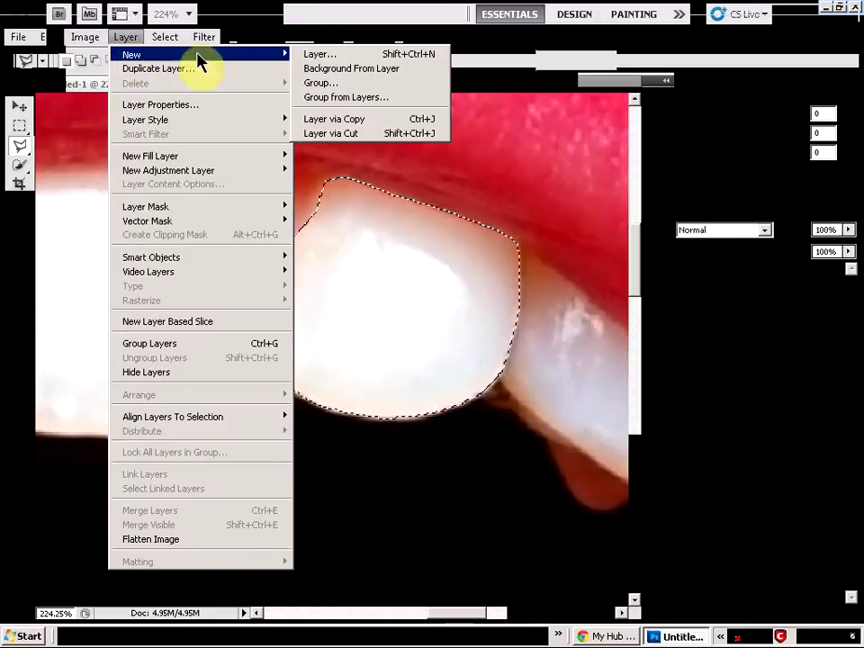
{"action": "left_click", "coordinate": [364, 125]}
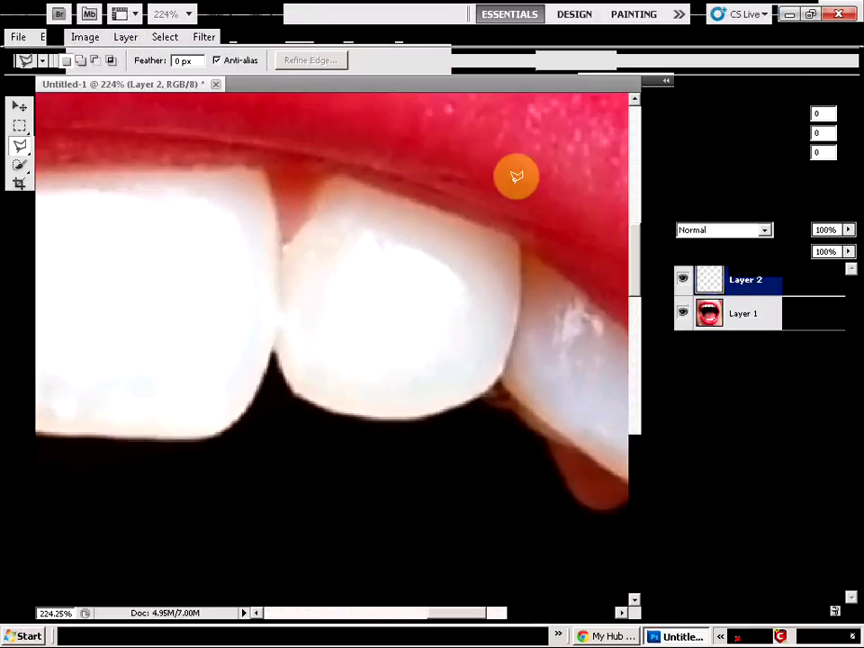
{"action": "right_click", "coordinate": [764, 286]}
{"action": "left_click", "coordinate": [754, 289]}
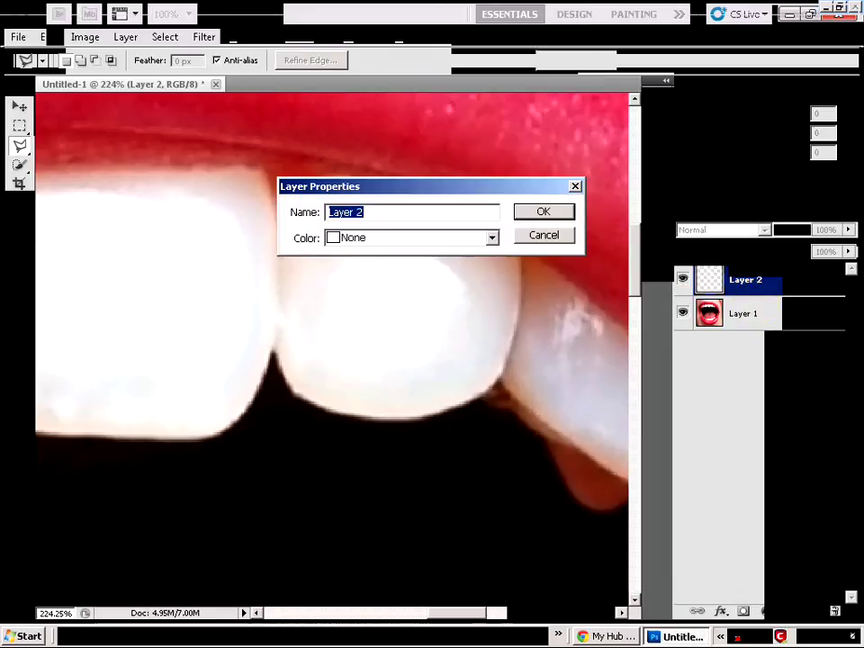
{"action": "type", "text": "right tooth"}
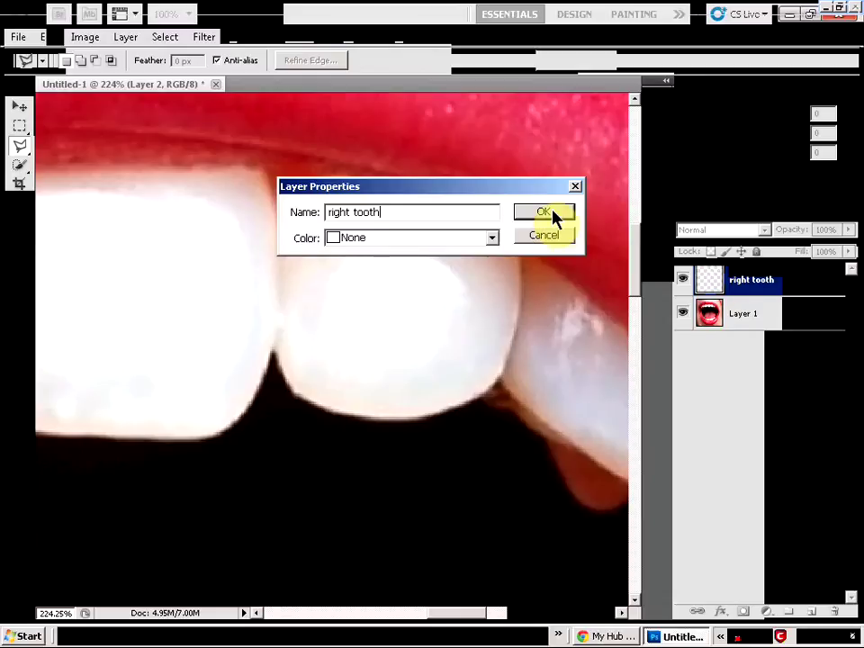
{"action": "left_click", "coordinate": [554, 216]}
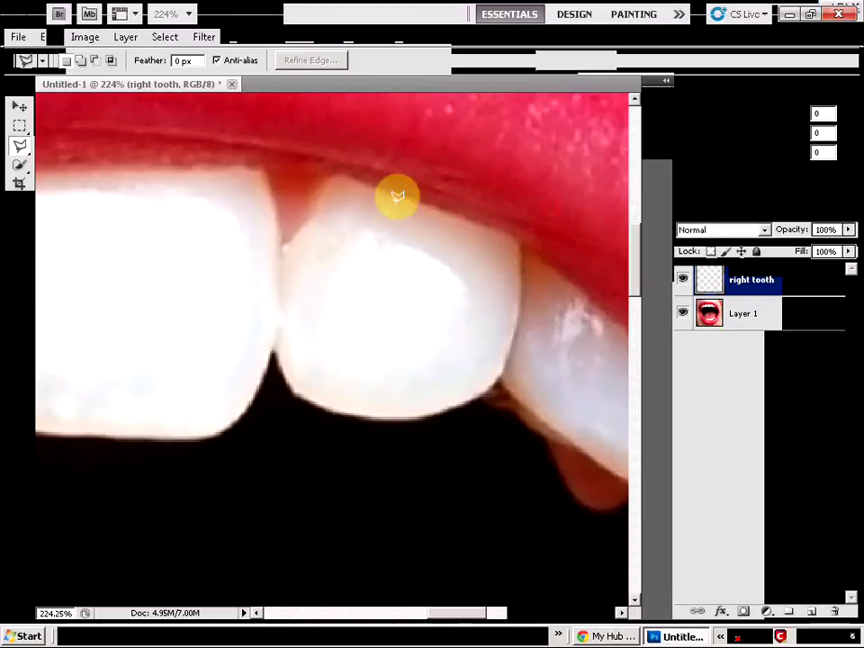
Step: Warp the right tooth layer, pulling its lower edge down into a long pointed fang
{"action": "left_click", "coordinate": [52, 37]}
{"action": "mouse_move", "coordinate": [70, 336]}
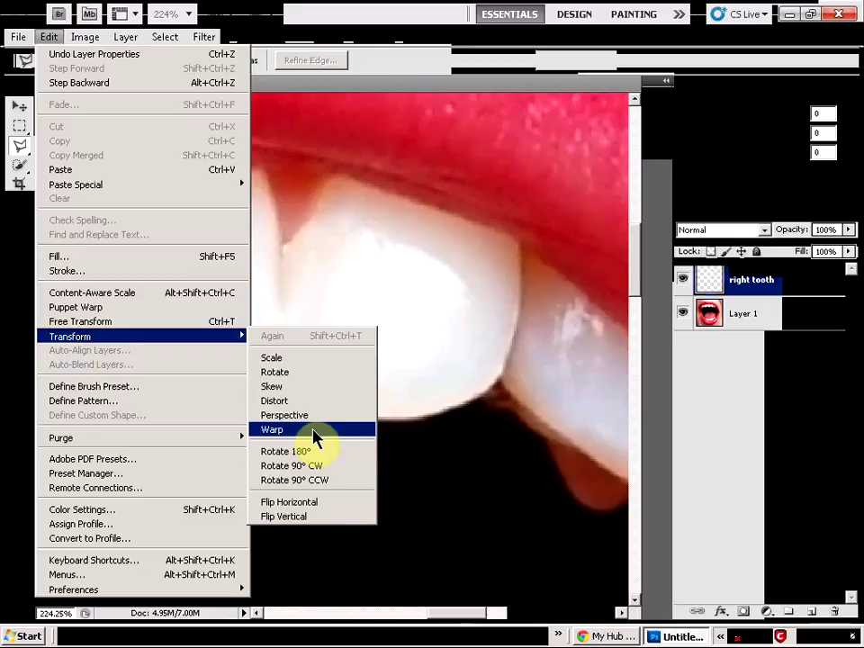
{"action": "left_click", "coordinate": [315, 435]}
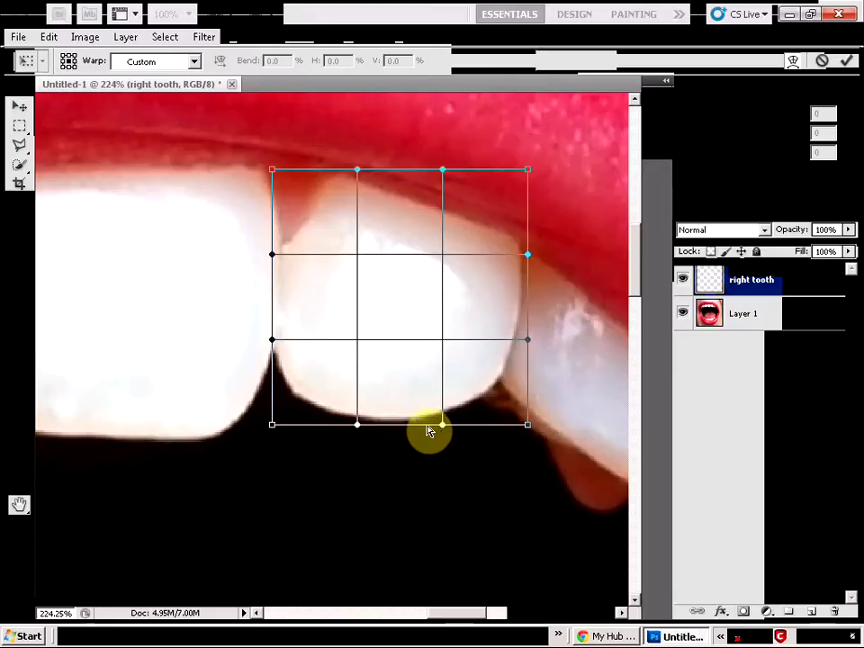
{"action": "left_click_drag", "start_coordinate": [442, 424], "coordinate": [442, 586]}
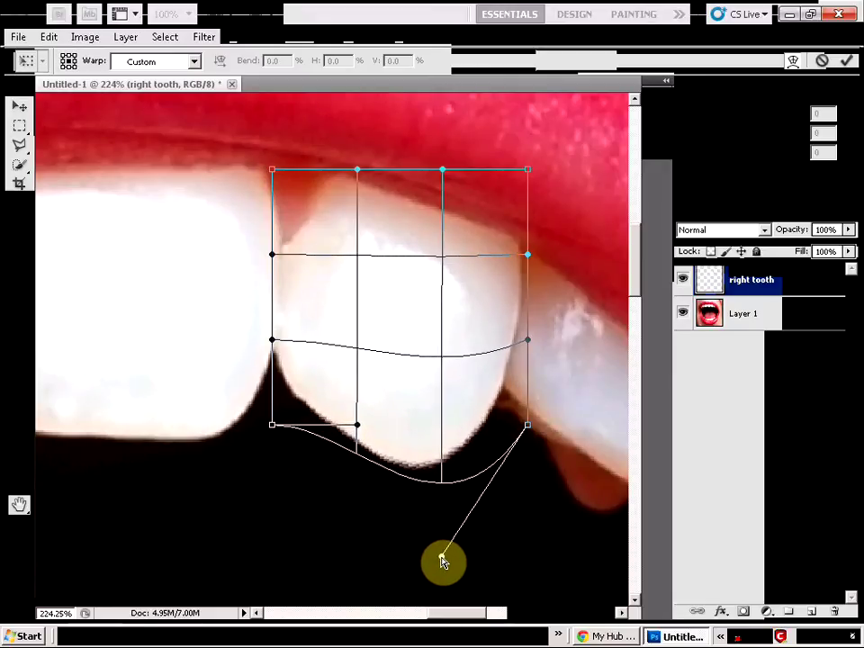
{"action": "scroll", "coordinate": [433, 516], "scroll_direction": "down", "scroll_amount": 1}
{"action": "scroll", "coordinate": [434, 517], "scroll_direction": "down", "scroll_amount": 2}
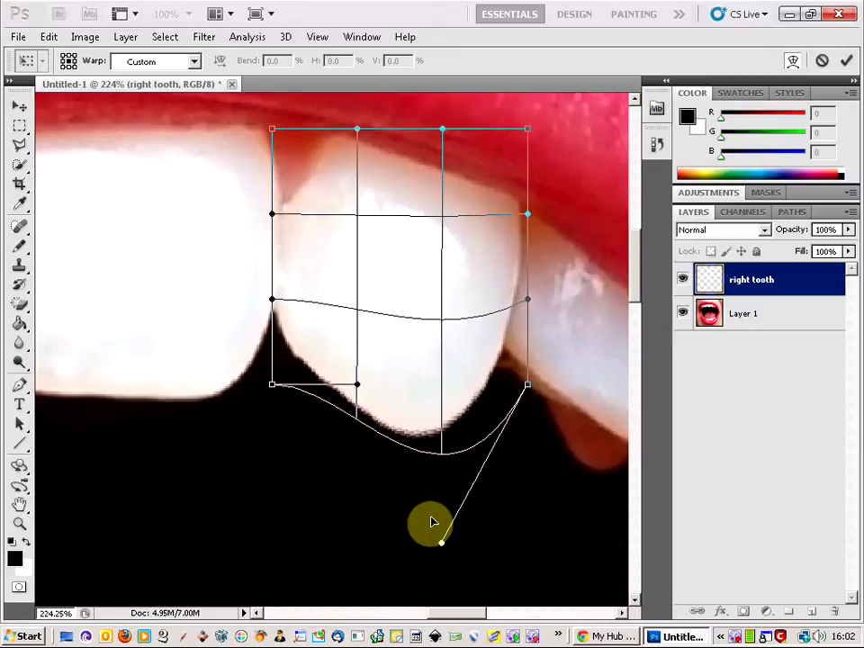
{"action": "scroll", "coordinate": [433, 517], "scroll_direction": "down", "scroll_amount": 5}
{"action": "mouse_move", "coordinate": [444, 447]}
{"action": "left_mouse_down"}
{"action": "mouse_move", "coordinate": [438, 510]}
{"action": "mouse_move", "coordinate": [429, 522]}
{"action": "left_mouse_up"}
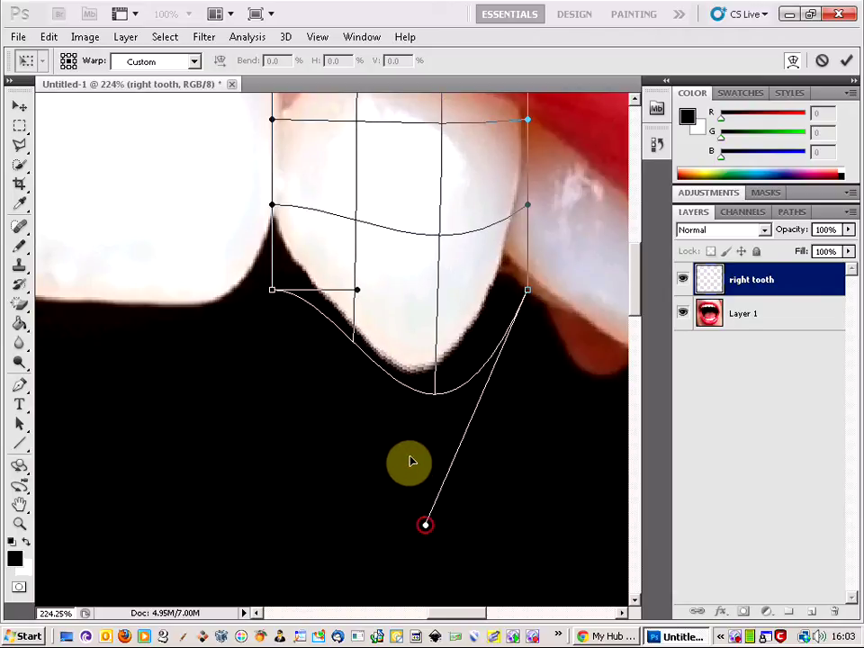
Step: Check the fang, apply the warp, and zoom out to view the whole mouth
{"action": "scroll", "coordinate": [405, 432], "scroll_direction": "down", "scroll_amount": 3}
{"action": "scroll", "coordinate": [397, 409], "scroll_direction": "up", "scroll_amount": 5}
{"action": "scroll", "coordinate": [397, 410], "scroll_direction": "down", "scroll_amount": 2}
{"action": "scroll", "coordinate": [397, 409], "scroll_direction": "down", "scroll_amount": 2}
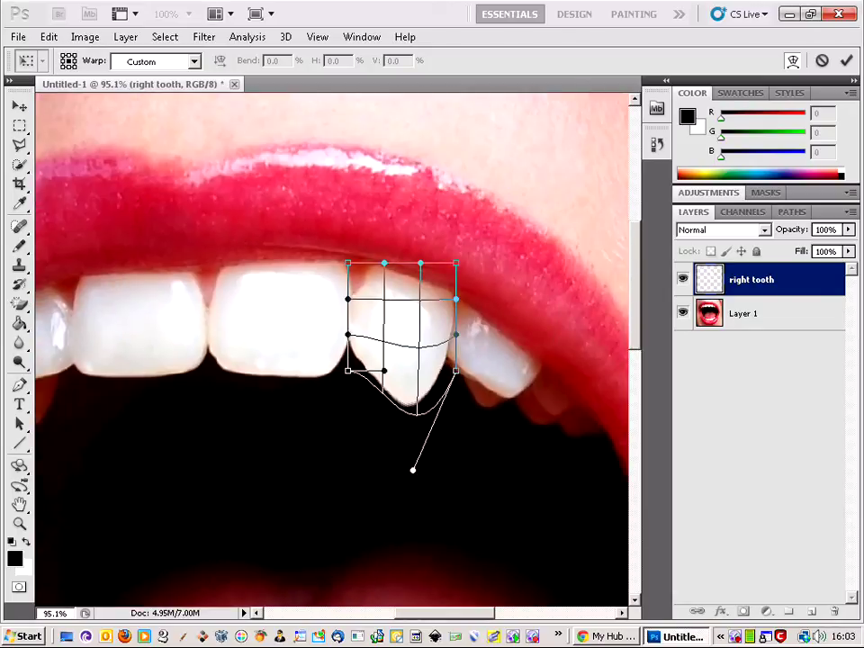
{"action": "scroll", "coordinate": [397, 410], "scroll_direction": "down", "scroll_amount": 2}
{"action": "scroll", "coordinate": [397, 409], "scroll_direction": "down", "scroll_amount": 2}
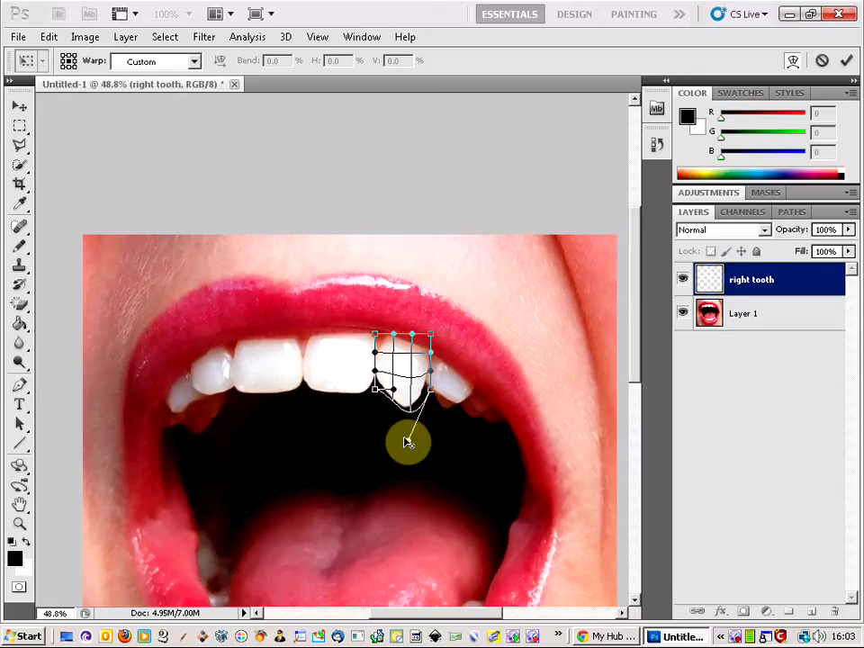
{"action": "scroll", "coordinate": [409, 441], "scroll_direction": "up", "scroll_amount": 1}
{"action": "scroll", "coordinate": [409, 441], "scroll_direction": "up", "scroll_amount": 1}
{"action": "scroll", "coordinate": [409, 441], "scroll_direction": "up", "scroll_amount": 1}
{"action": "scroll", "coordinate": [409, 441], "scroll_direction": "up", "scroll_amount": 1}
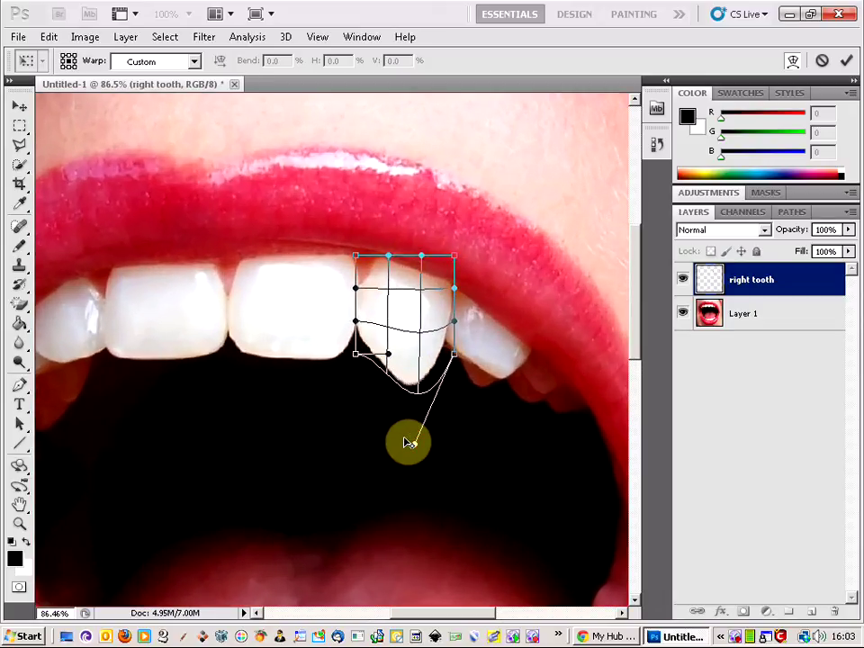
{"action": "scroll", "coordinate": [408, 441], "scroll_direction": "up", "scroll_amount": 1}
{"action": "scroll", "coordinate": [406, 442], "scroll_direction": "down", "scroll_amount": 6}
{"action": "scroll", "coordinate": [407, 442], "scroll_direction": "down", "scroll_amount": 1}
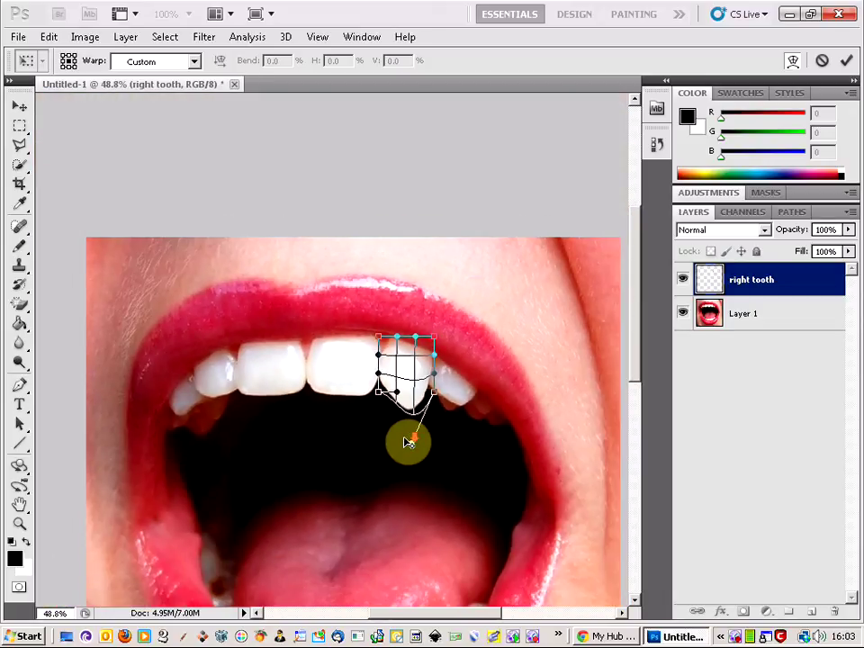
{"action": "scroll", "coordinate": [407, 442], "scroll_direction": "up", "scroll_amount": 1}
{"action": "scroll", "coordinate": [407, 442], "scroll_direction": "up", "scroll_amount": 2}
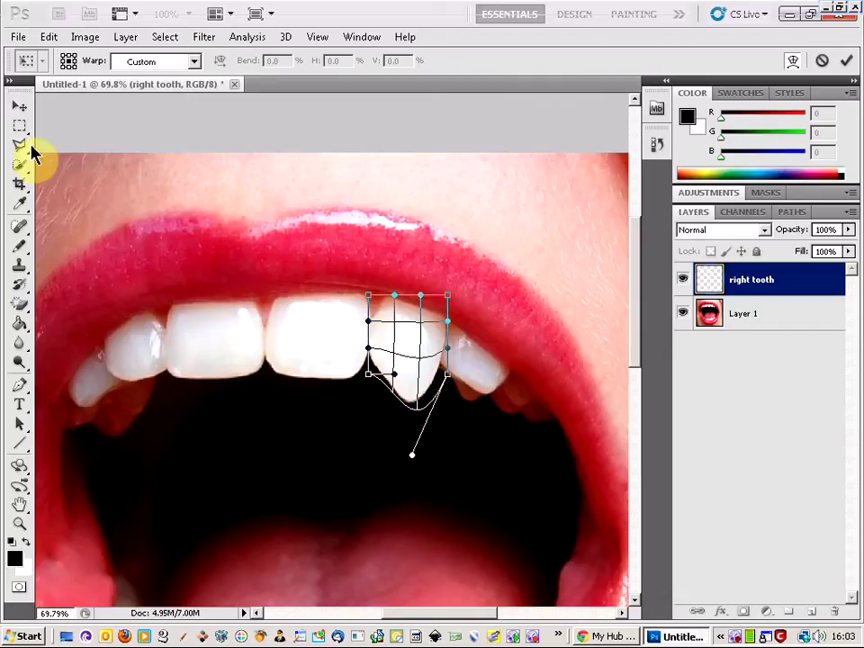
{"action": "left_click", "coordinate": [19, 126]}
{"action": "left_click", "coordinate": [346, 250]}
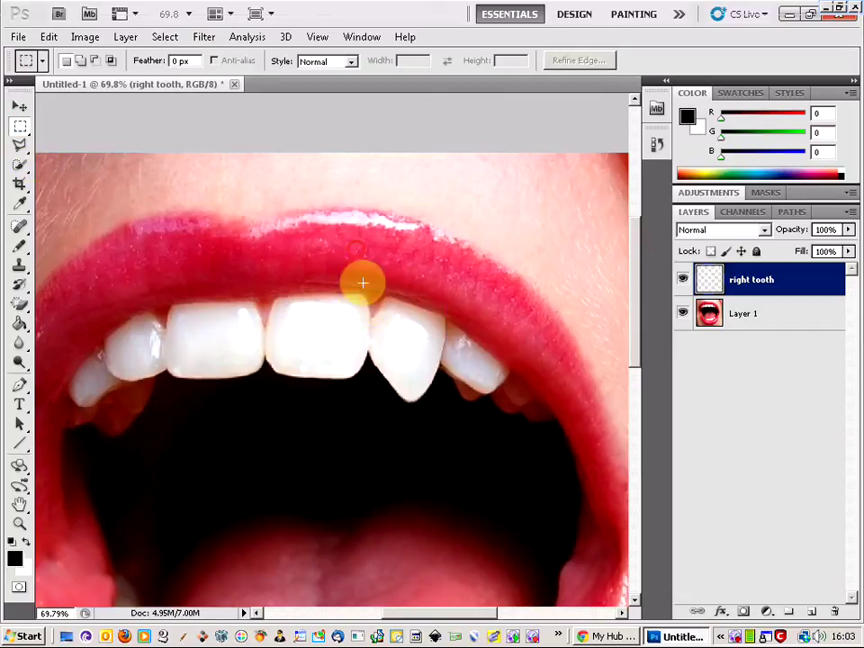
{"action": "scroll", "coordinate": [408, 417], "scroll_direction": "down", "scroll_amount": 1}
{"action": "scroll", "coordinate": [409, 414], "scroll_direction": "down", "scroll_amount": 2}
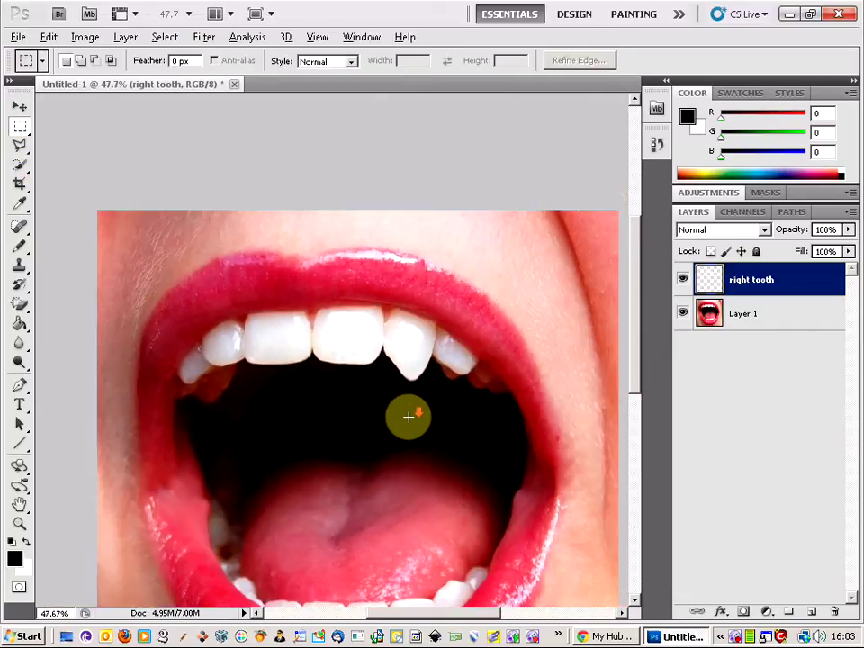
{"action": "scroll", "coordinate": [405, 411], "scroll_direction": "down", "scroll_amount": 1}
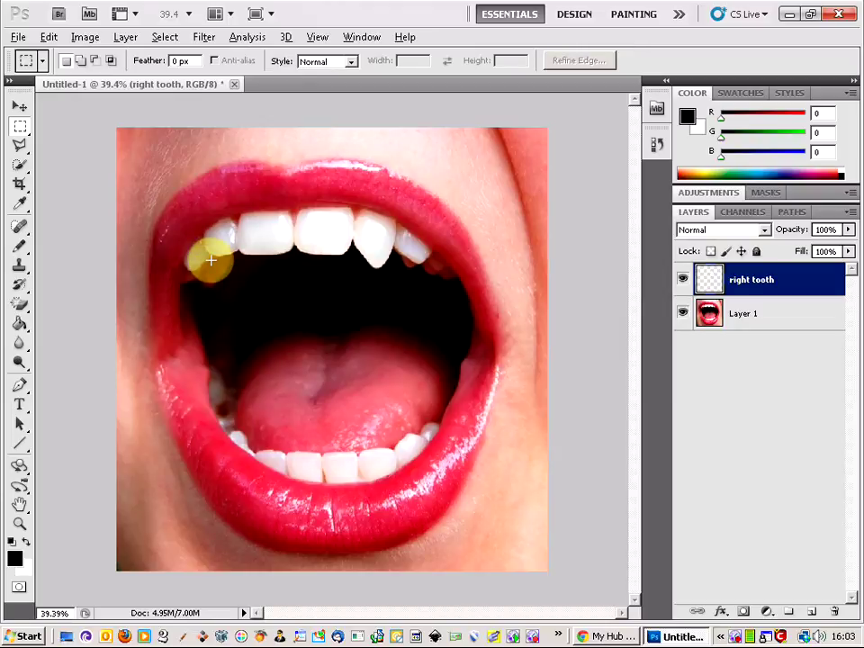
Step: Select Layer 1, zoom in on the left canine, and choose the Polygonal Lasso Tool
{"action": "left_click", "coordinate": [798, 316]}
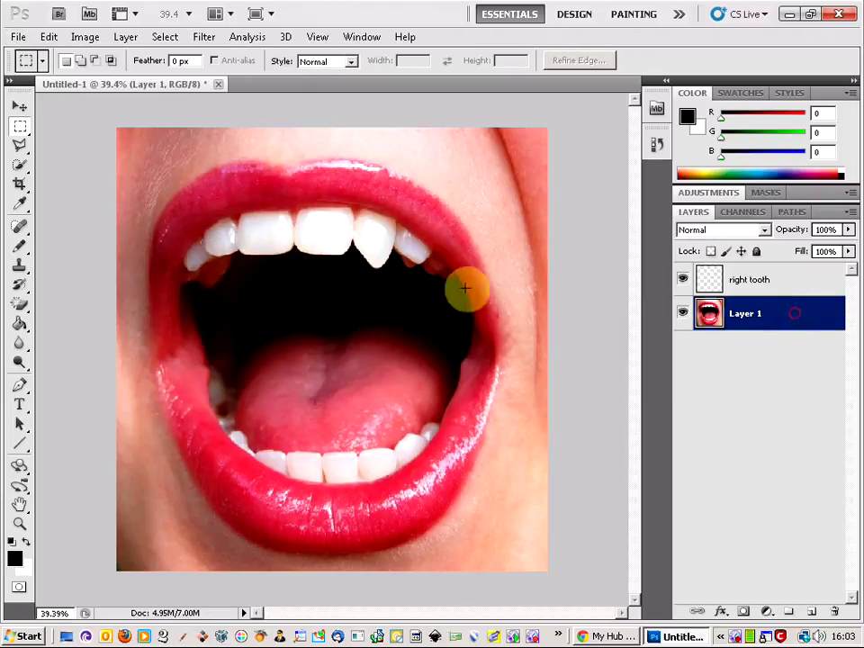
{"action": "scroll", "coordinate": [207, 243], "scroll_direction": "up", "scroll_amount": 1}
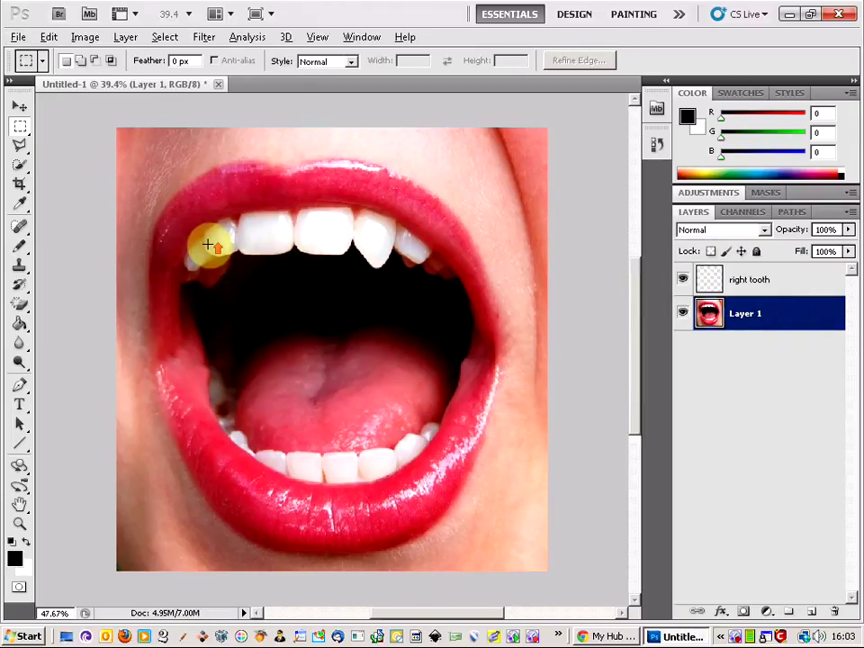
{"action": "scroll", "coordinate": [207, 242], "scroll_direction": "up", "scroll_amount": 1}
{"action": "scroll", "coordinate": [207, 240], "scroll_direction": "up", "scroll_amount": 2}
{"action": "scroll", "coordinate": [208, 238], "scroll_direction": "up", "scroll_amount": 1}
{"action": "scroll", "coordinate": [208, 237], "scroll_direction": "up", "scroll_amount": 1}
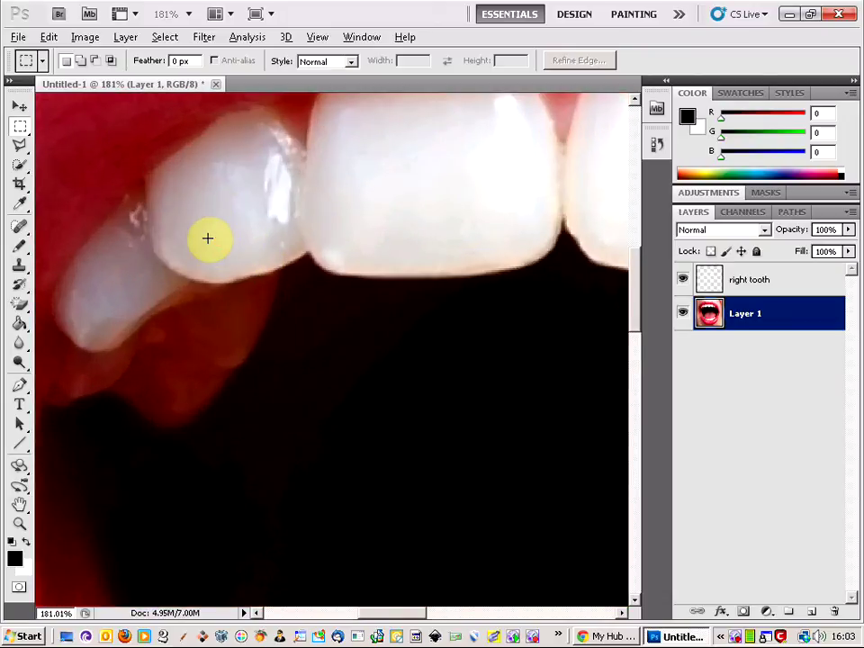
{"action": "scroll", "coordinate": [208, 238], "scroll_direction": "up", "scroll_amount": 1}
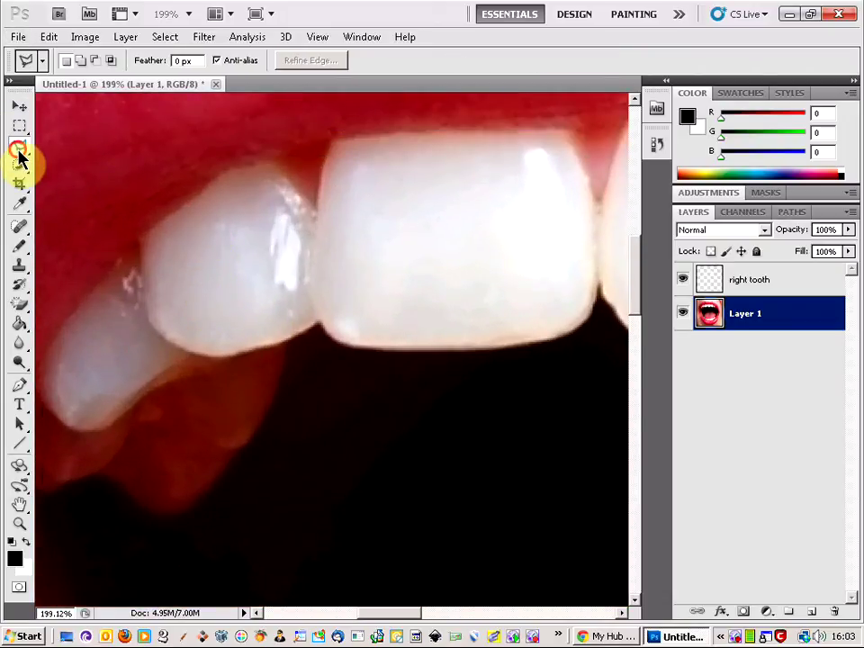
{"action": "left_click", "coordinate": [19, 145]}
{"action": "left_click", "coordinate": [54, 160]}
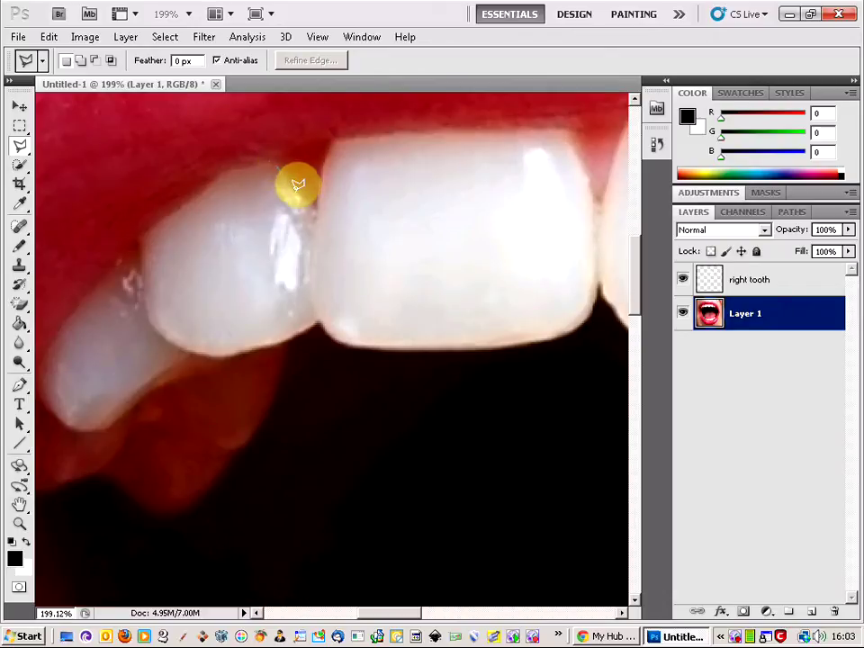
Step: Trace points around the left canine and close them into a selection
{"action": "left_click", "coordinate": [303, 192]}
{"action": "left_click", "coordinate": [316, 216]}
{"action": "left_click", "coordinate": [312, 250]}
{"action": "left_click", "coordinate": [318, 311]}
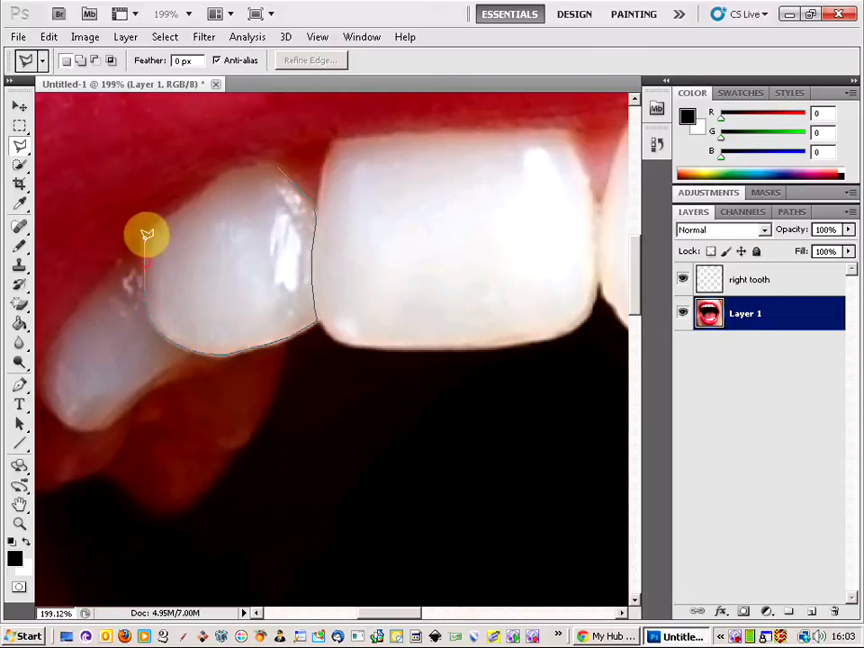
{"action": "left_click", "coordinate": [169, 213]}
{"action": "left_click", "coordinate": [200, 186]}
{"action": "left_click", "coordinate": [230, 168]}
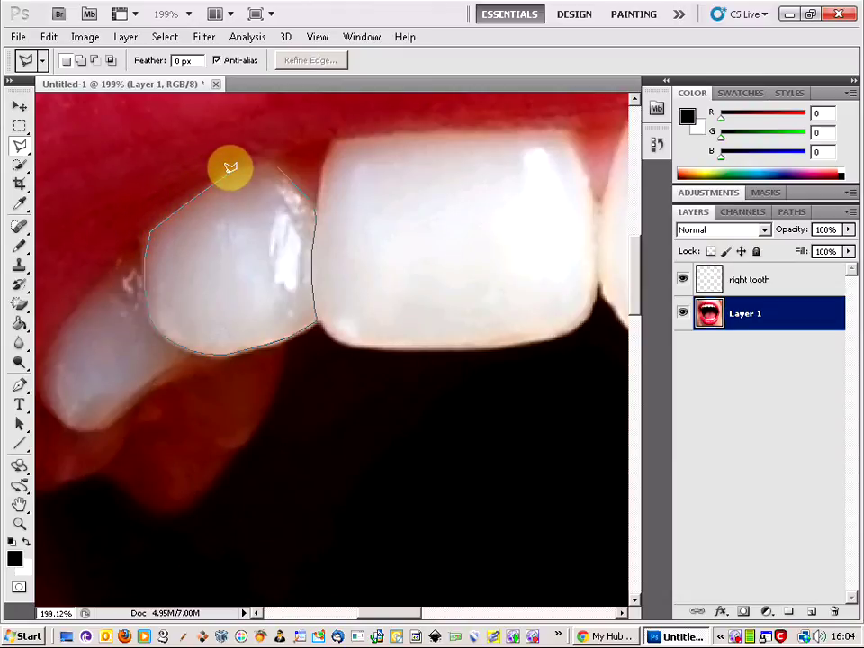
{"action": "left_click", "coordinate": [281, 162]}
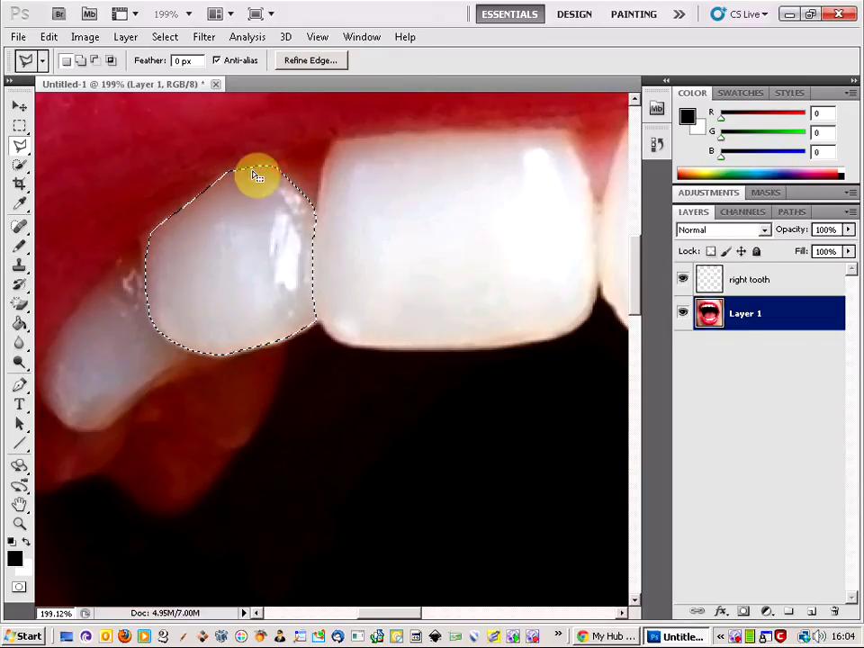
Step: Feather the left canine selection using Select > Modify > Feather
{"action": "left_click", "coordinate": [127, 36]}
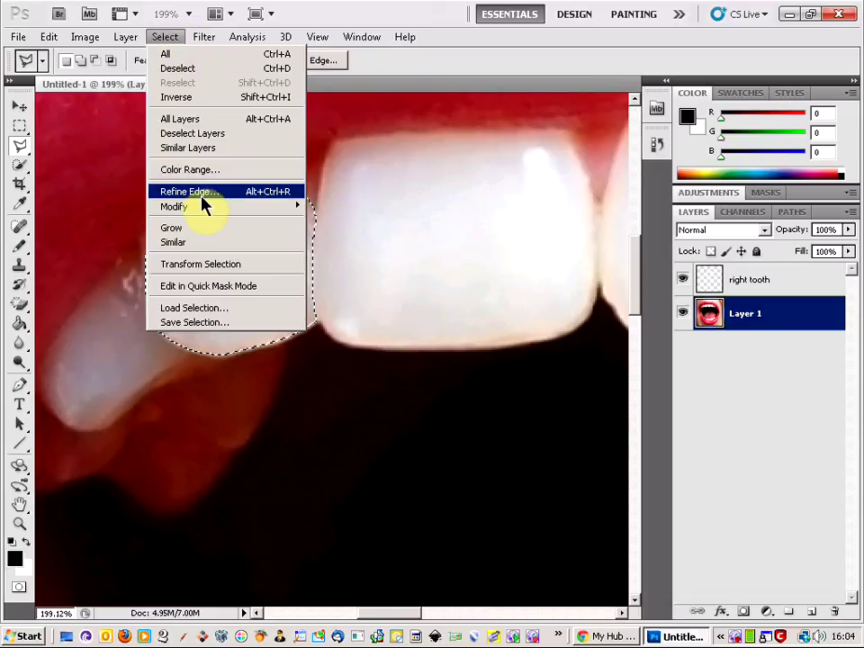
{"action": "mouse_move", "coordinate": [174, 206]}
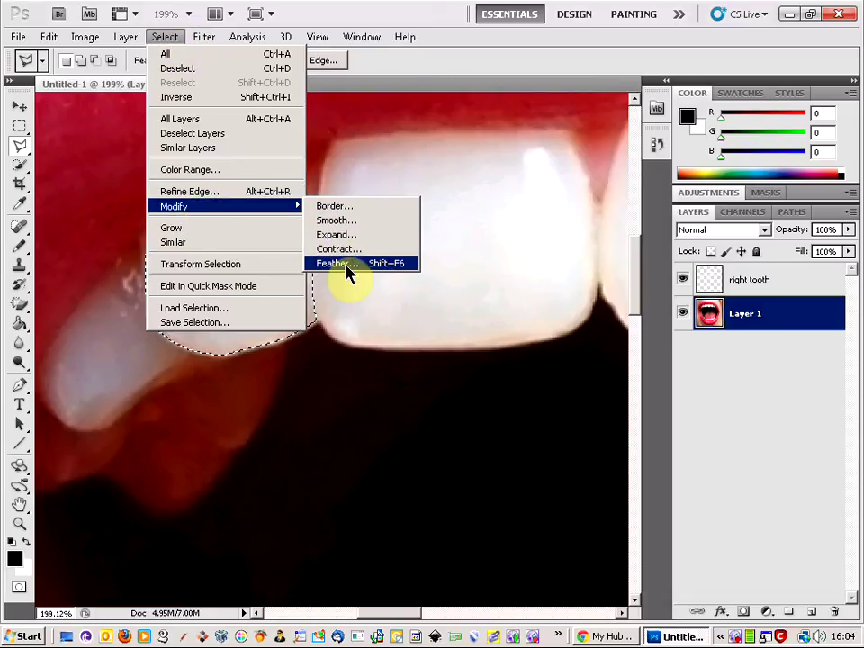
{"action": "left_click", "coordinate": [348, 264]}
{"action": "left_click", "coordinate": [495, 216]}
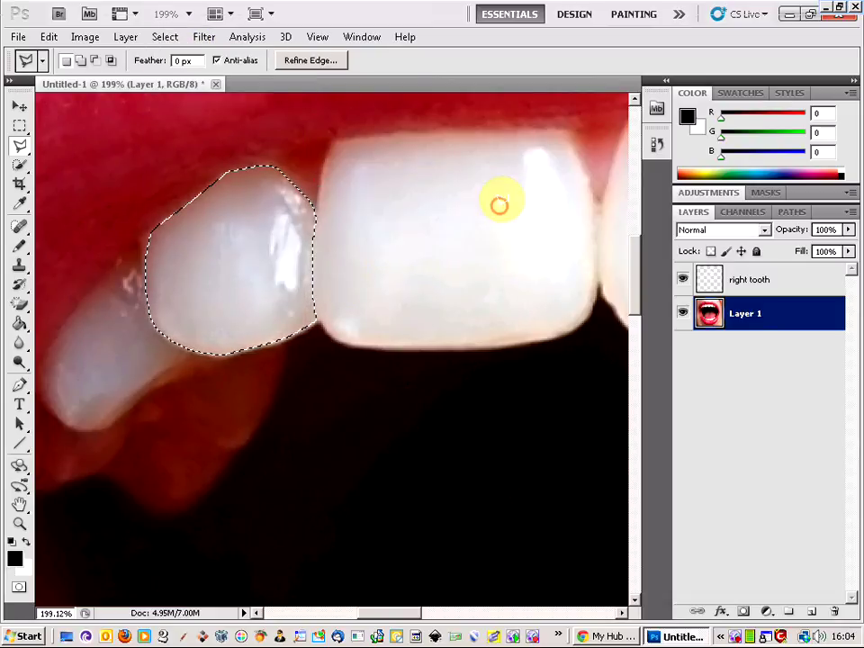
Step: Copy the selected canine to a new layer and rename it 'left tooth'
{"action": "left_click", "coordinate": [90, 36]}
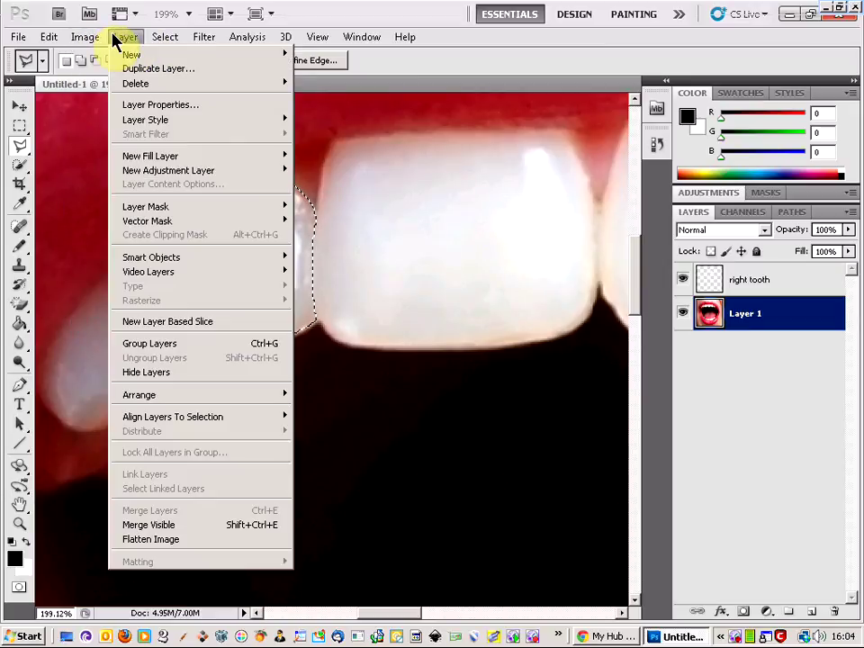
{"action": "mouse_move", "coordinate": [131, 54]}
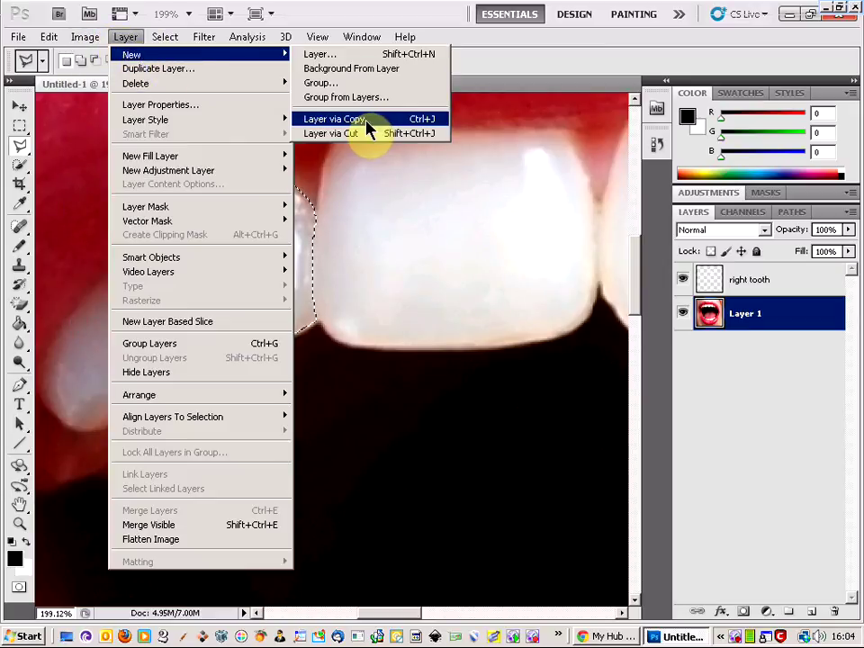
{"action": "left_click", "coordinate": [367, 127]}
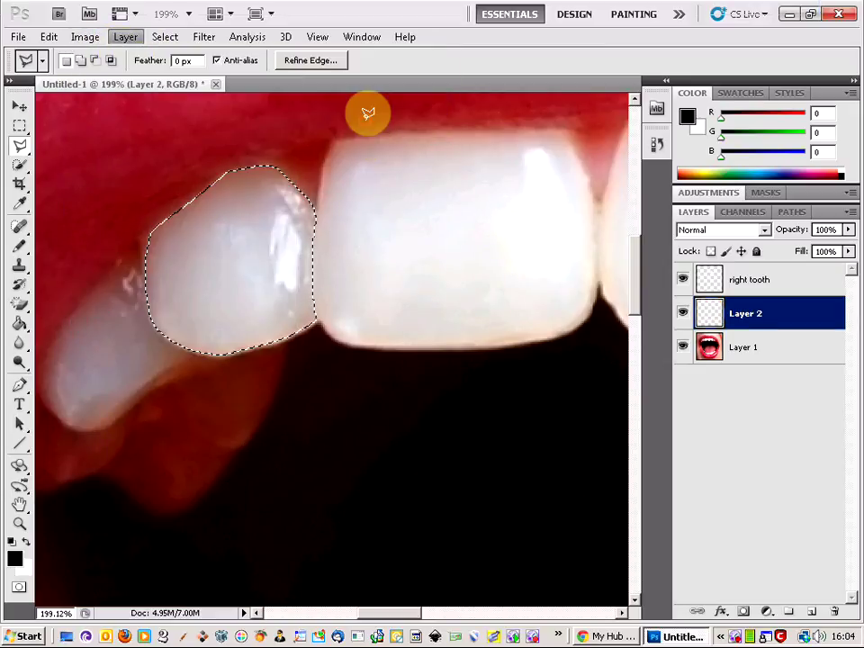
{"action": "right_click", "coordinate": [781, 313]}
{"action": "left_click", "coordinate": [759, 299]}
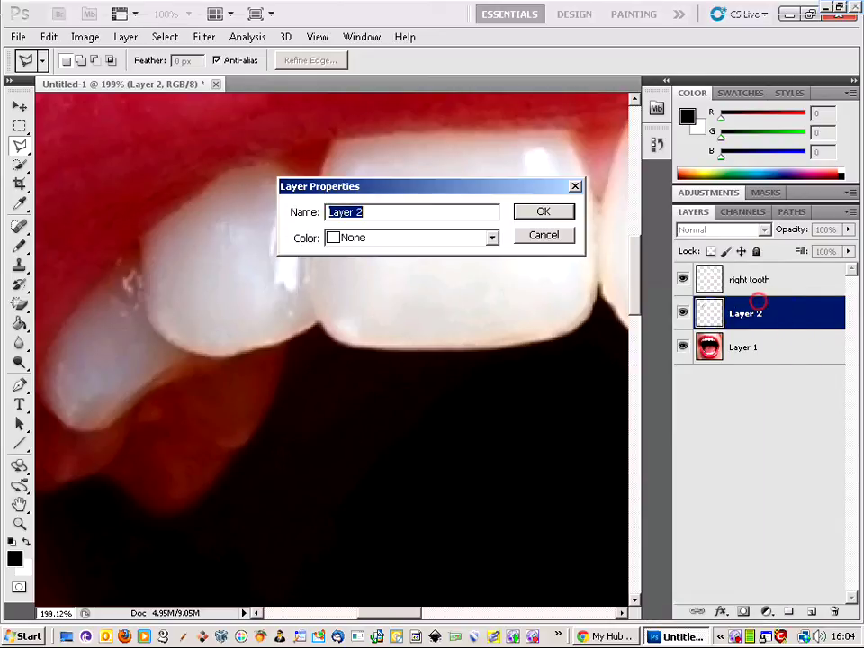
{"action": "type", "text": "left tooth"}
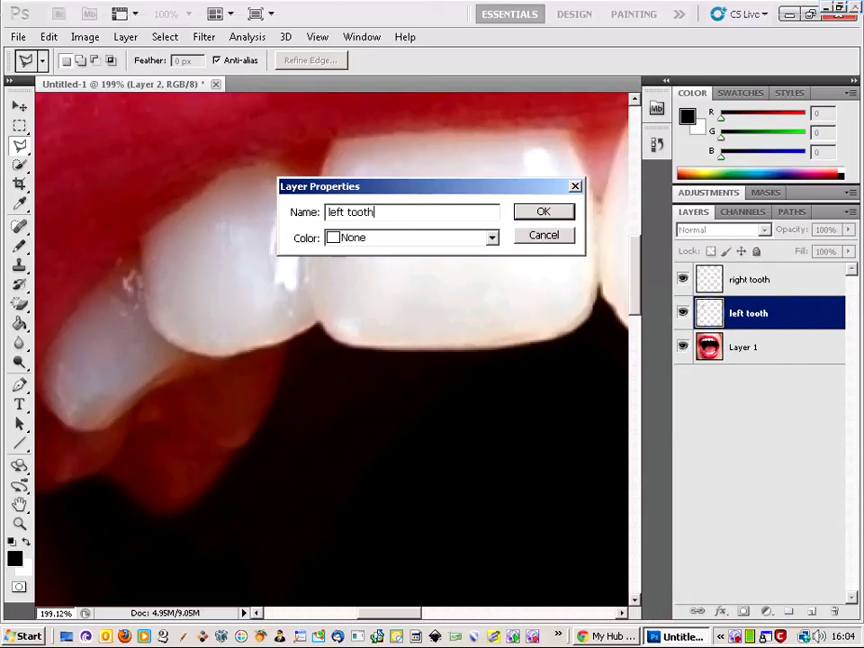
{"action": "key", "text": "Return"}
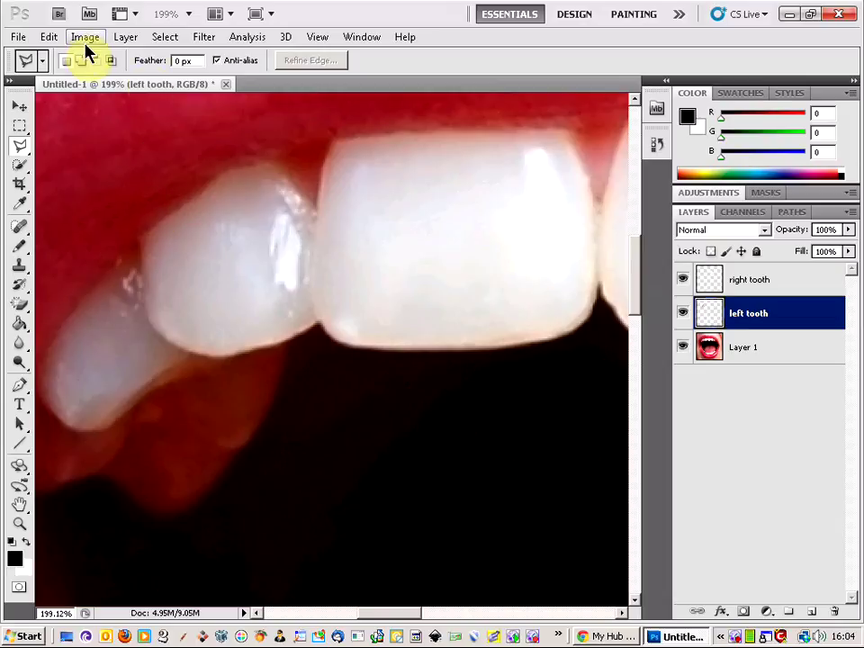
Step: Warp the left tooth layer, dragging its lower edge down and fine-tuning the fang tip
{"action": "left_click", "coordinate": [49, 37]}
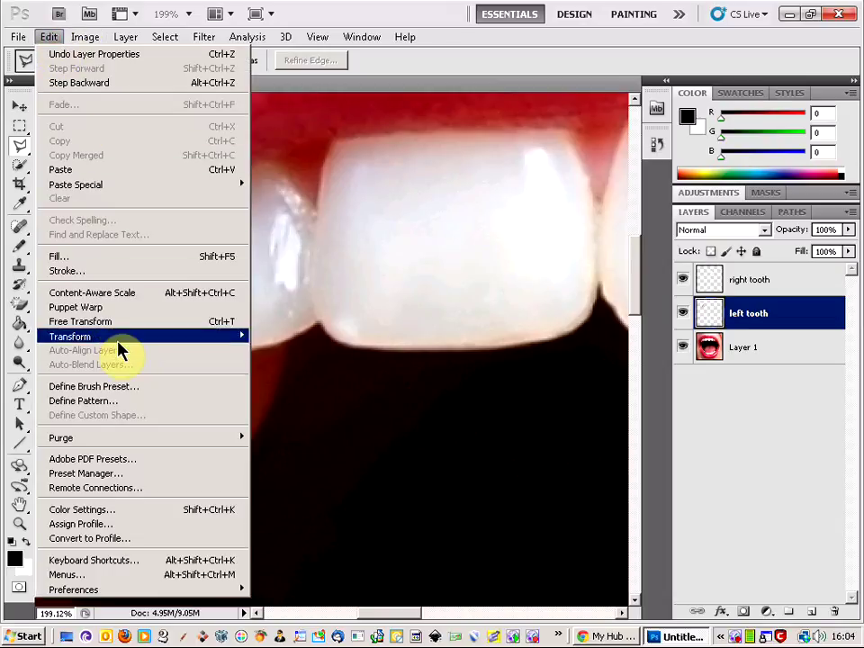
{"action": "left_click", "coordinate": [301, 430]}
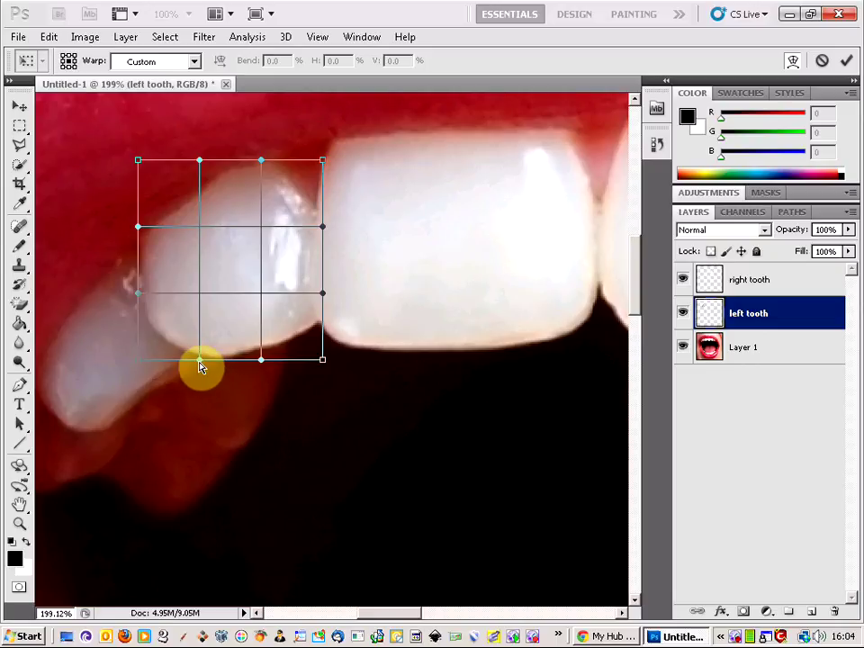
{"action": "mouse_move", "coordinate": [200, 365]}
{"action": "left_mouse_down"}
{"action": "mouse_move", "coordinate": [203, 444]}
{"action": "mouse_move", "coordinate": [216, 469]}
{"action": "mouse_move", "coordinate": [211, 501]}
{"action": "left_mouse_up"}
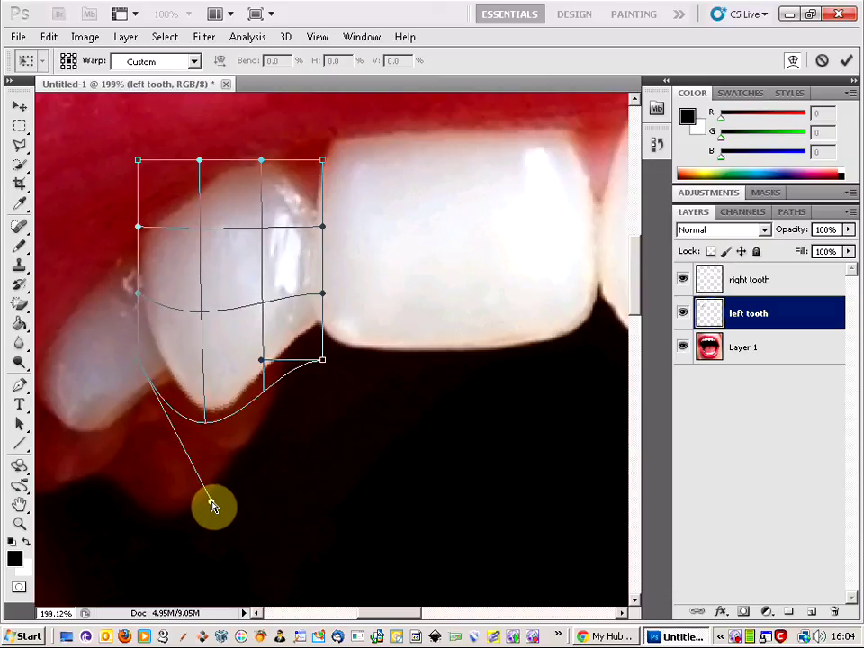
{"action": "scroll", "coordinate": [290, 491], "scroll_direction": "down", "scroll_amount": 1}
{"action": "scroll", "coordinate": [290, 492], "scroll_direction": "down", "scroll_amount": 1}
{"action": "scroll", "coordinate": [444, 472], "scroll_direction": "down", "scroll_amount": 1}
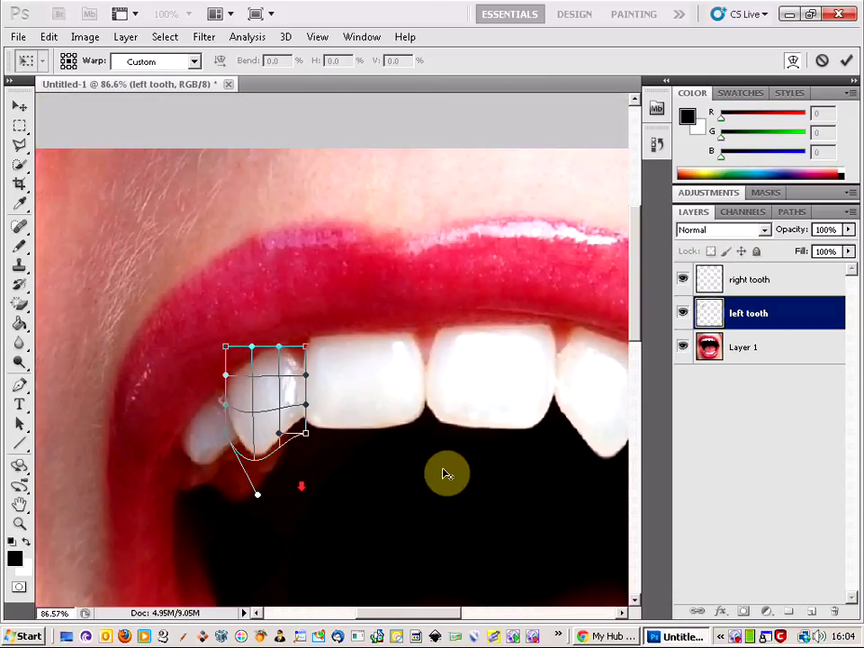
{"action": "scroll", "coordinate": [452, 474], "scroll_direction": "down", "scroll_amount": 1}
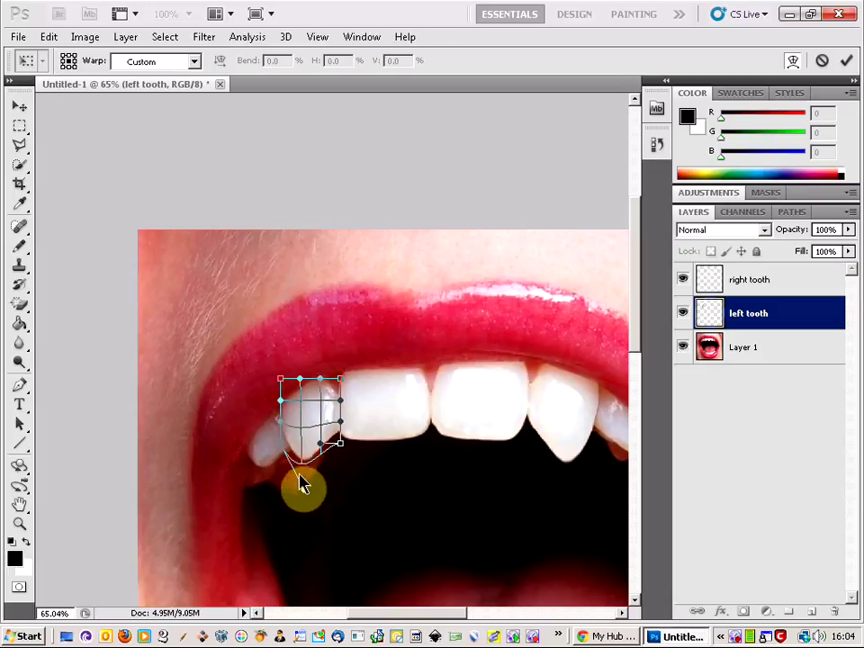
{"action": "left_click_drag", "start_coordinate": [303, 493], "coordinate": [305, 500]}
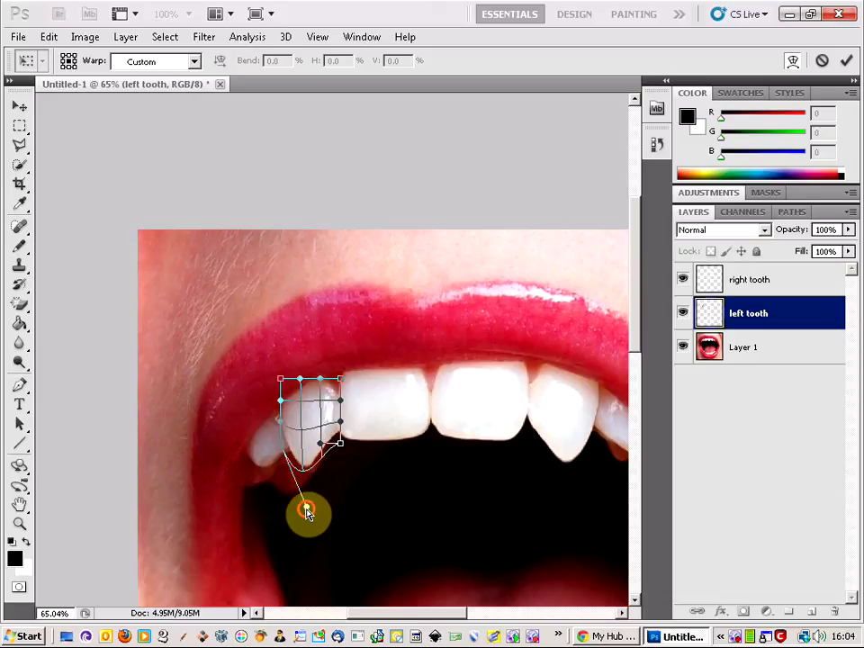
{"action": "left_click_drag", "start_coordinate": [306, 514], "coordinate": [307, 519]}
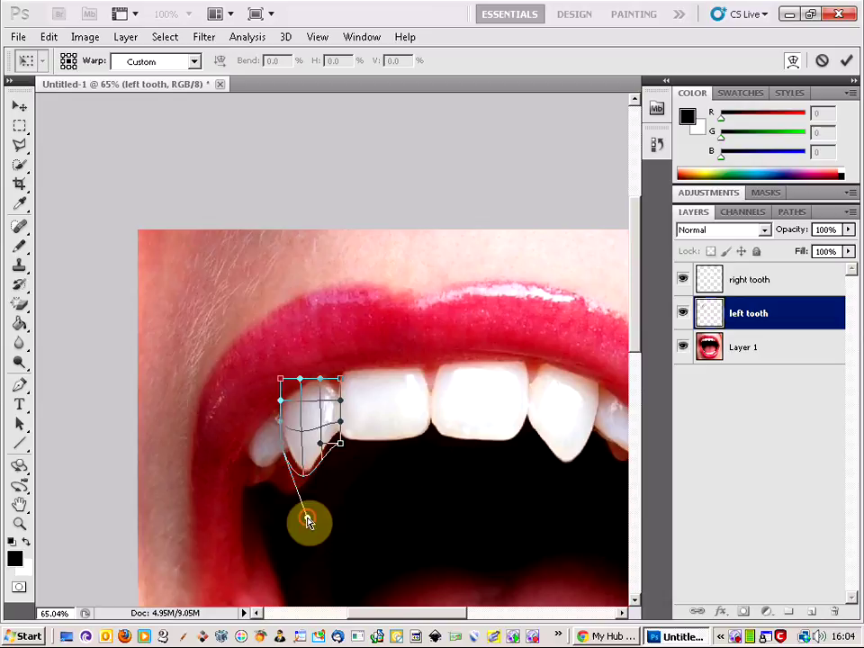
Step: Apply the warp to the left tooth layer
{"action": "left_click", "coordinate": [18, 124]}
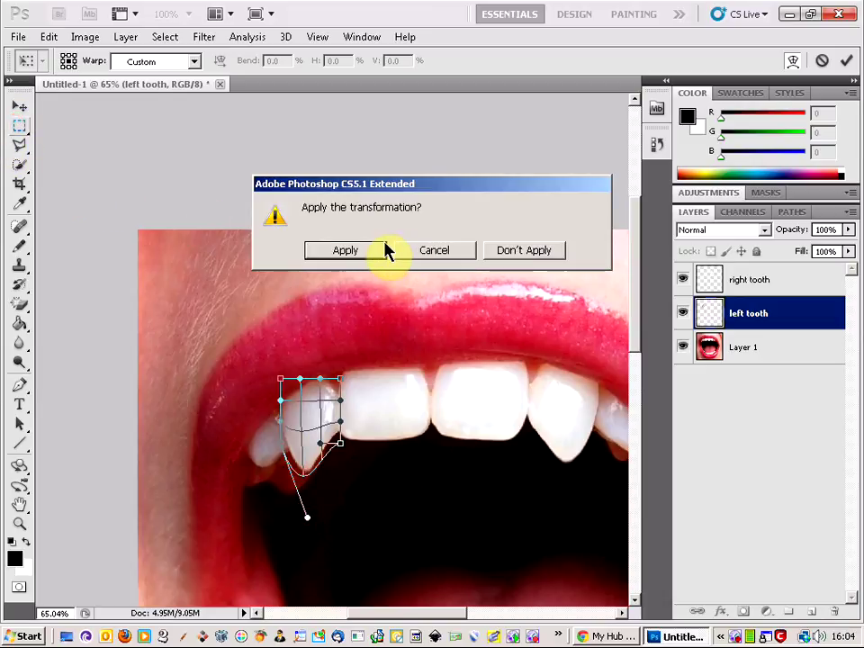
{"action": "left_click", "coordinate": [384, 250]}
{"action": "scroll", "coordinate": [385, 446], "scroll_direction": "down", "scroll_amount": 1}
{"action": "scroll", "coordinate": [386, 446], "scroll_direction": "down", "scroll_amount": 1}
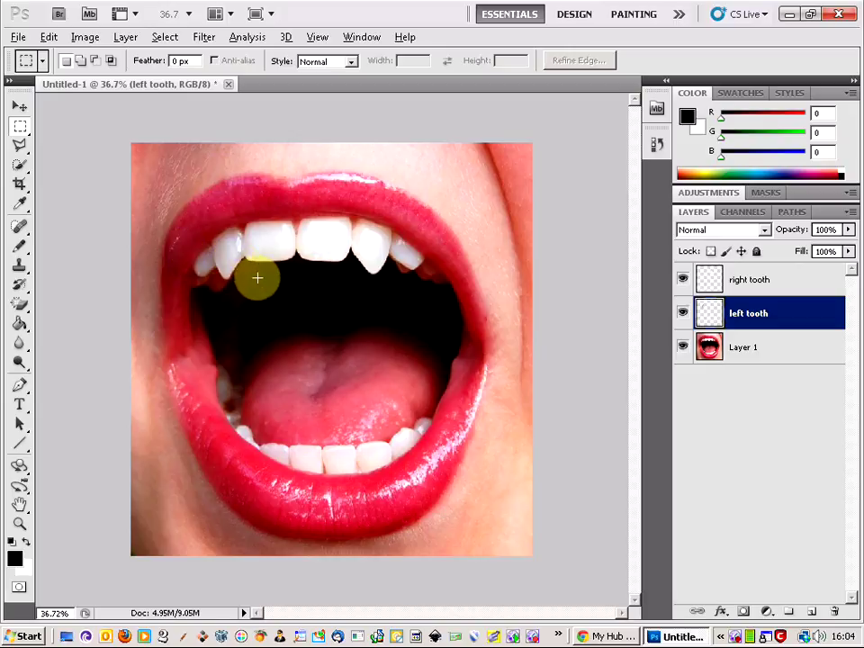
{"action": "scroll", "coordinate": [266, 270], "scroll_direction": "down", "scroll_amount": 1}
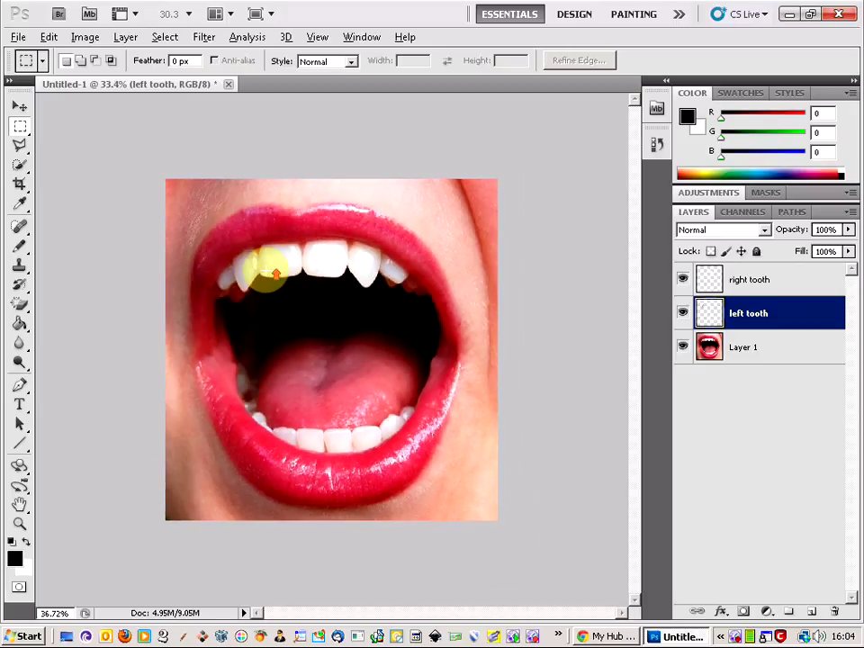
{"action": "scroll", "coordinate": [267, 271], "scroll_direction": "up", "scroll_amount": 1}
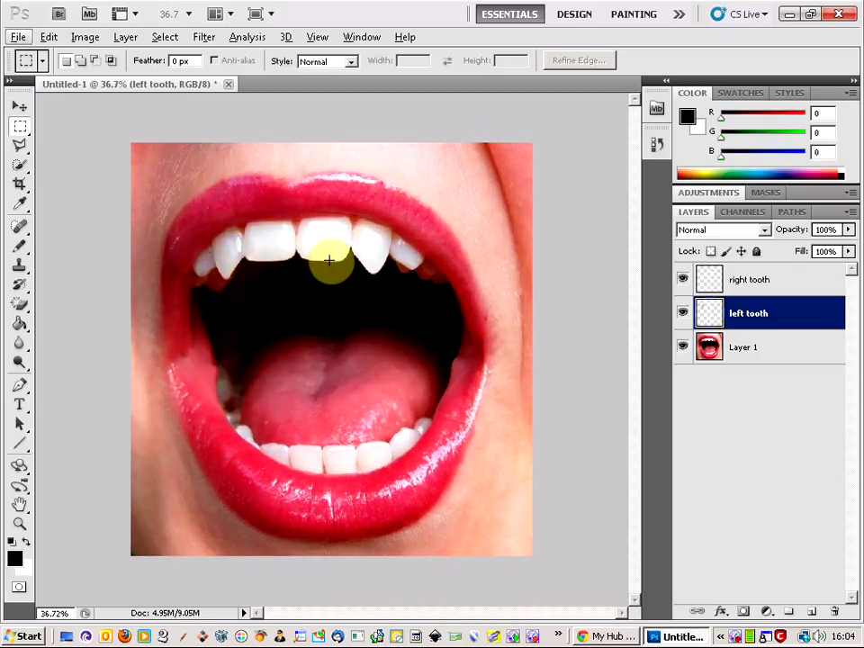